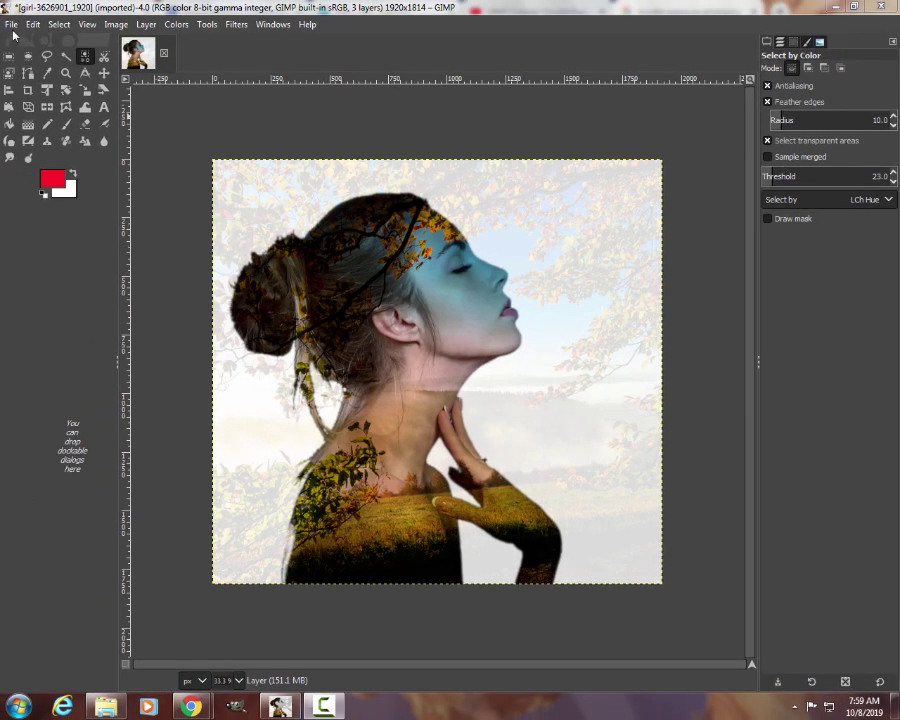
Open girl-3626901_1920.jpg from Downloads as a new image
{"action": "left_click", "coordinate": [13, 25]}
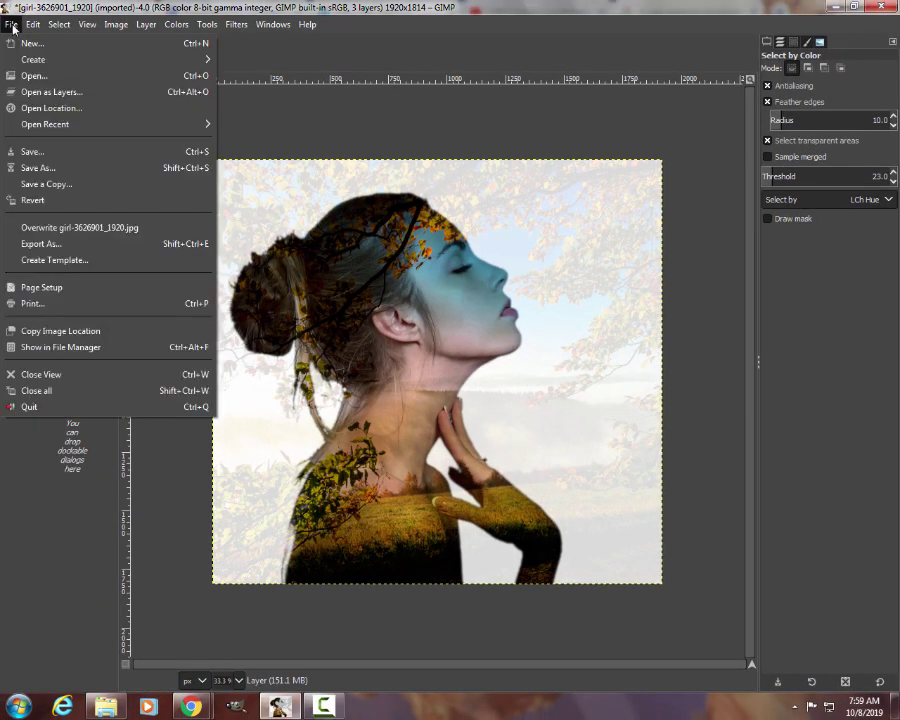
{"action": "left_click", "coordinate": [28, 80]}
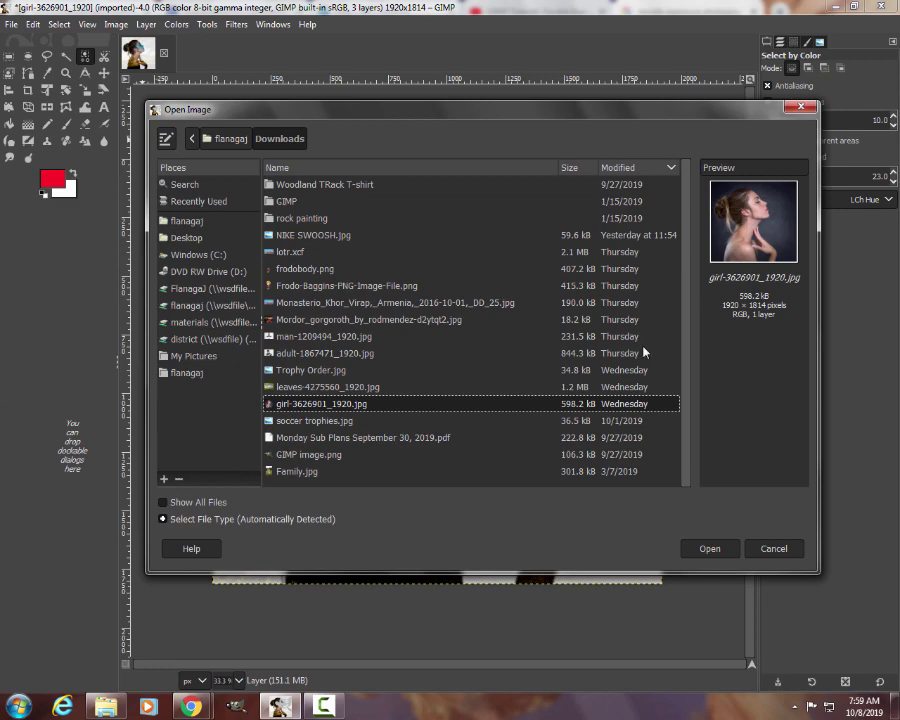
{"action": "left_click", "coordinate": [710, 549]}
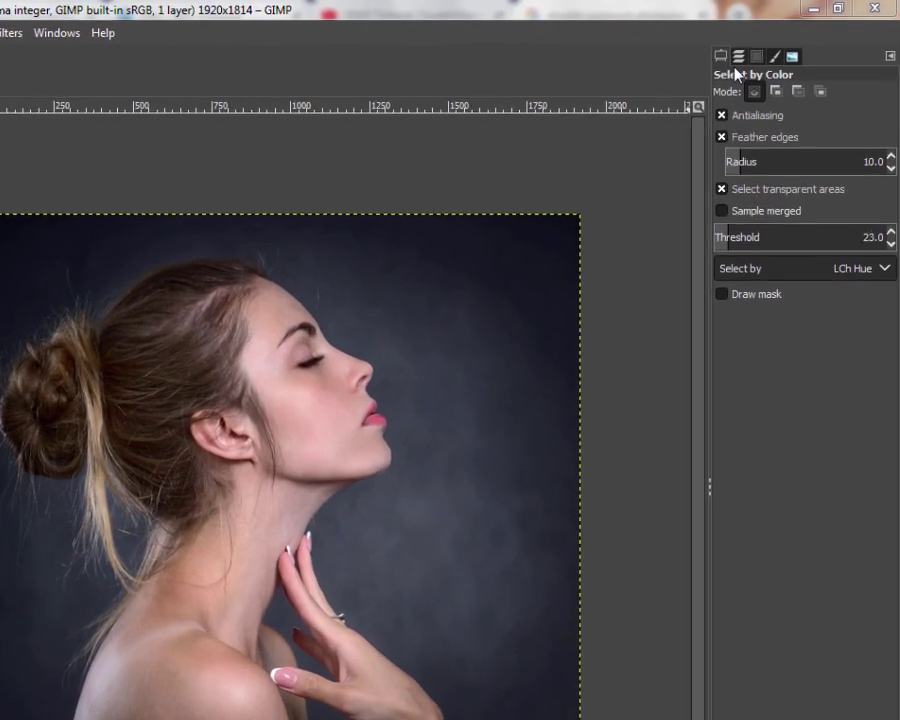
Add an alpha channel to the girl-3626901_1920 portrait layer
{"action": "left_click", "coordinate": [780, 42]}
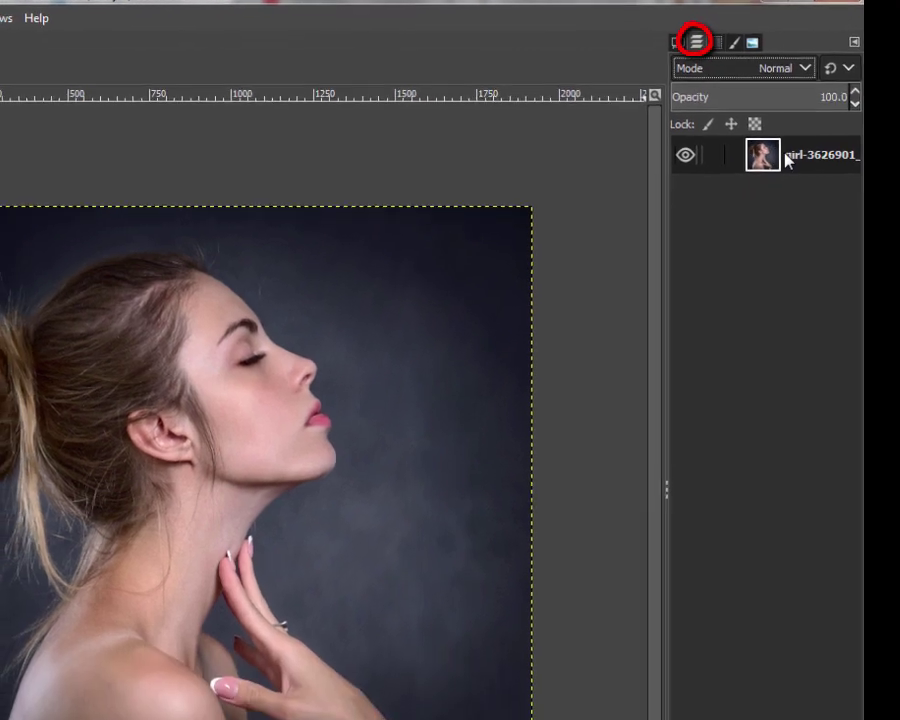
{"action": "right_click", "coordinate": [790, 185]}
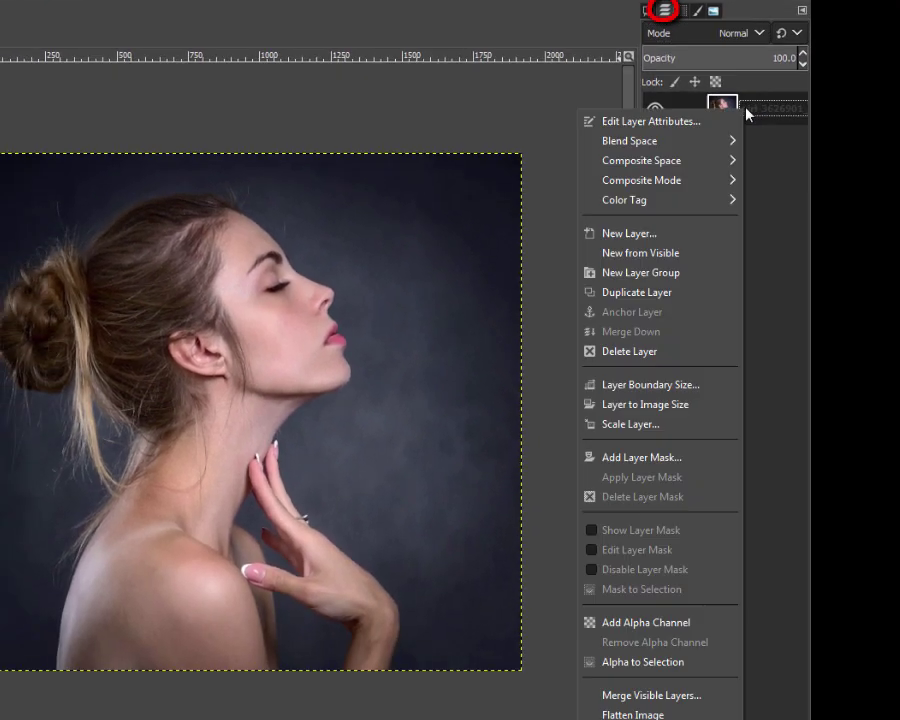
{"action": "left_click", "coordinate": [637, 582]}
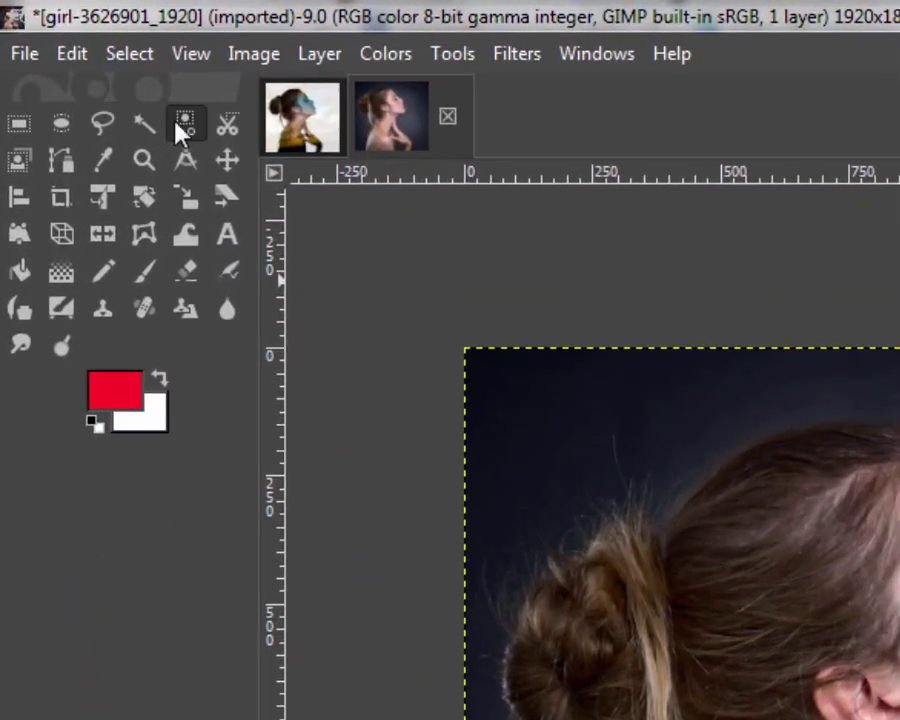
Select the dark background by color using LCh Hue and delete it
{"action": "left_click", "coordinate": [87, 58]}
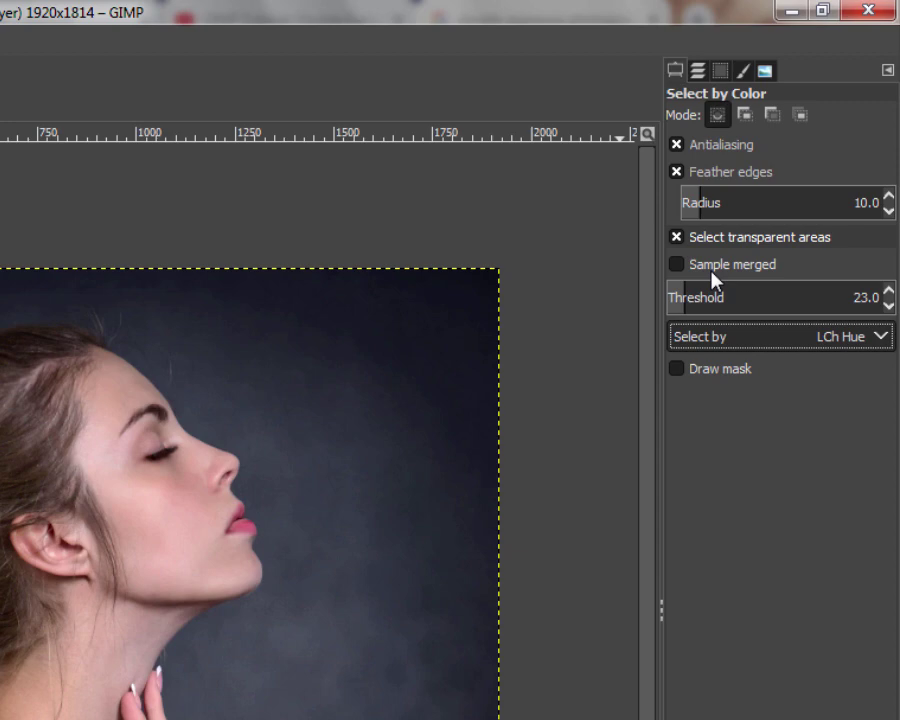
{"action": "left_click", "coordinate": [815, 343]}
{"action": "scroll", "coordinate": [790, 270], "scroll_direction": "up", "scroll_amount": 1}
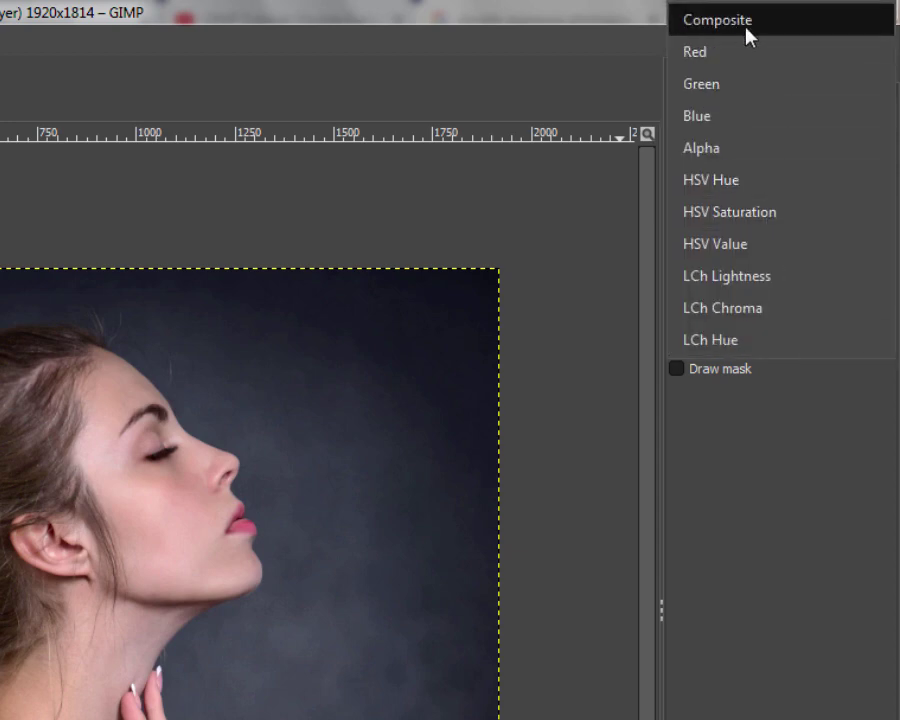
{"action": "left_click", "coordinate": [737, 345]}
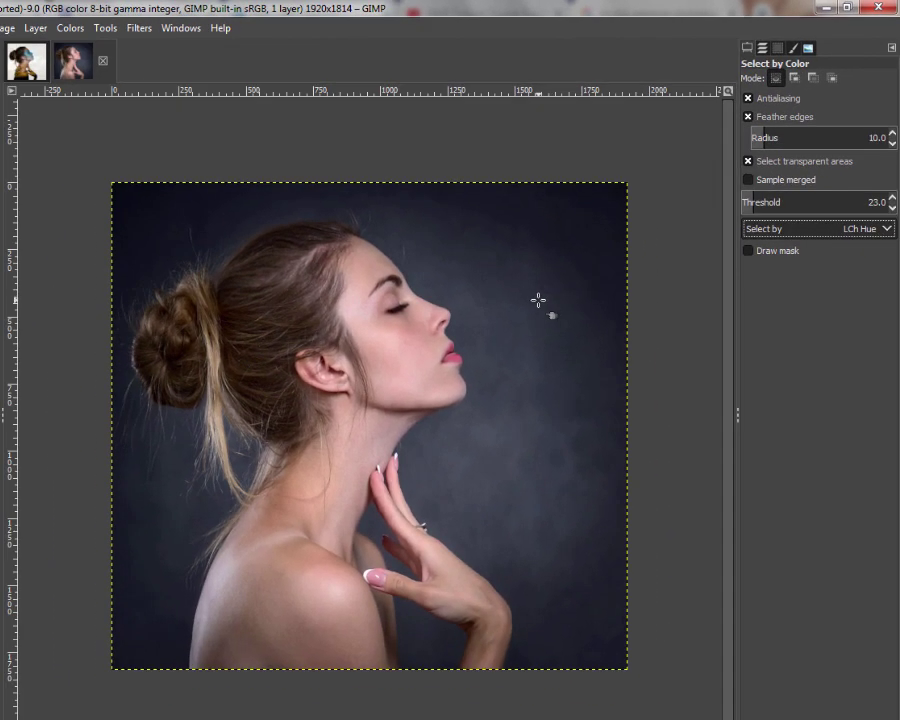
{"action": "left_click", "coordinate": [538, 300]}
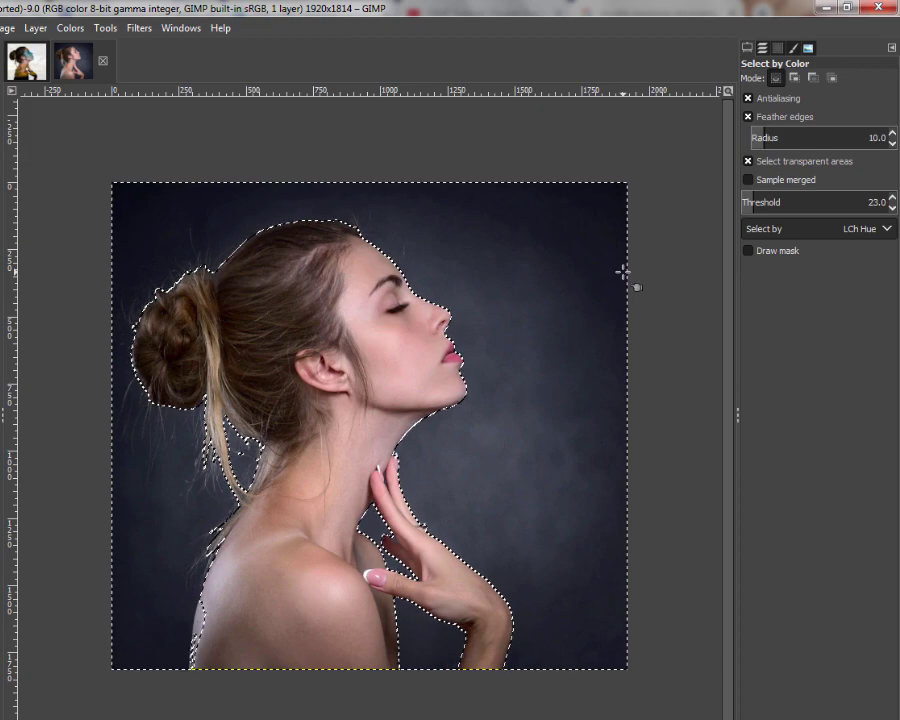
{"action": "key", "text": "Delete"}
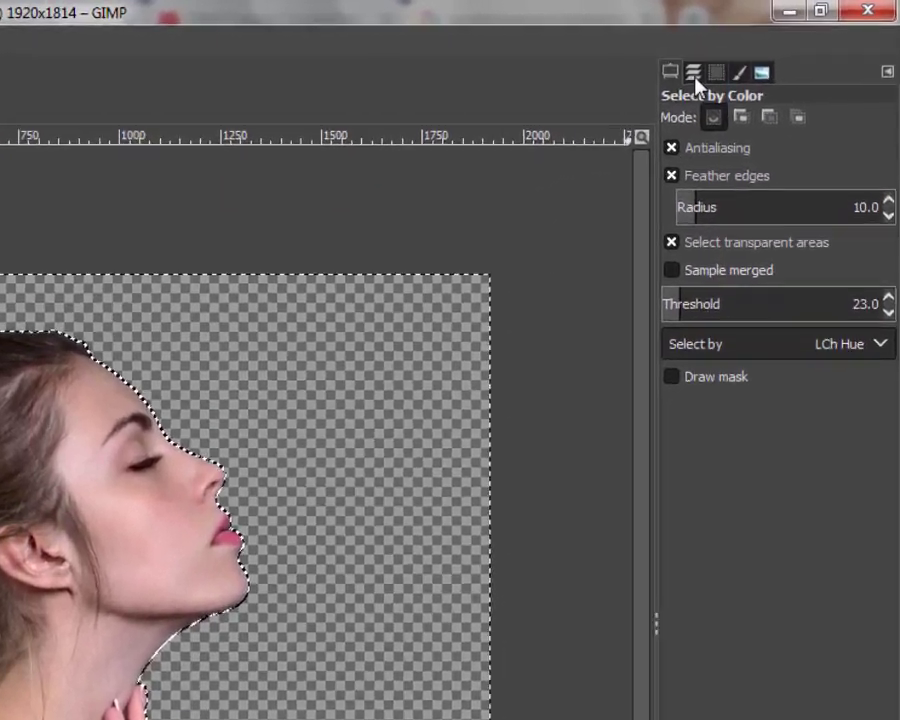
Create a new layer filled with White above the portrait layer
{"action": "left_click", "coordinate": [694, 74]}
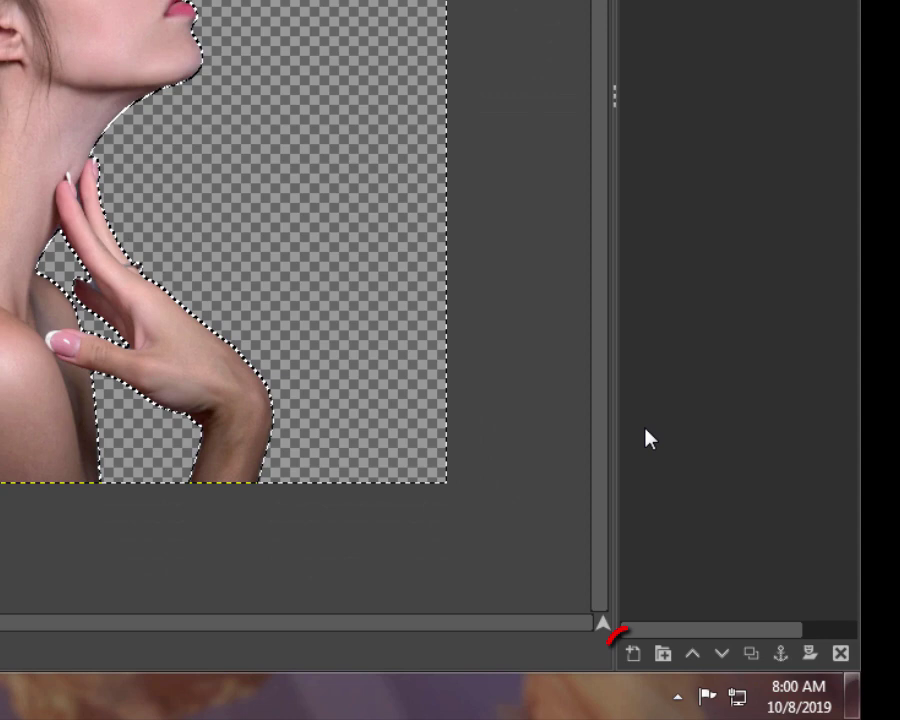
{"action": "left_click", "coordinate": [630, 655]}
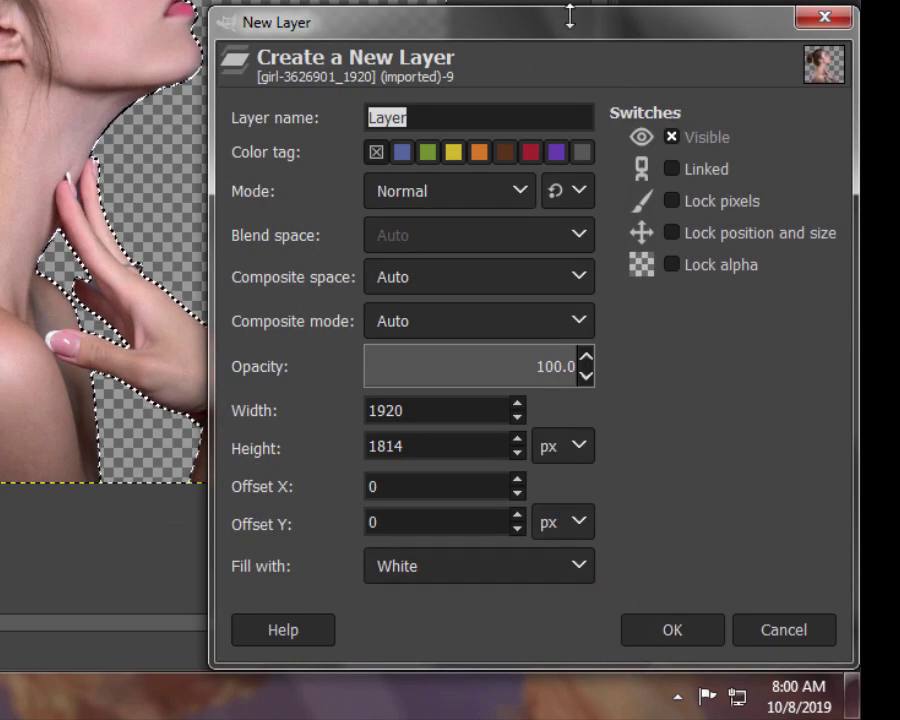
{"action": "mouse_move", "coordinate": [569, 16]}
{"action": "left_mouse_down"}
{"action": "mouse_move", "coordinate": [579, 0]}
{"action": "mouse_move", "coordinate": [556, 0]}
{"action": "left_mouse_up"}
{"action": "left_click", "coordinate": [556, 282]}
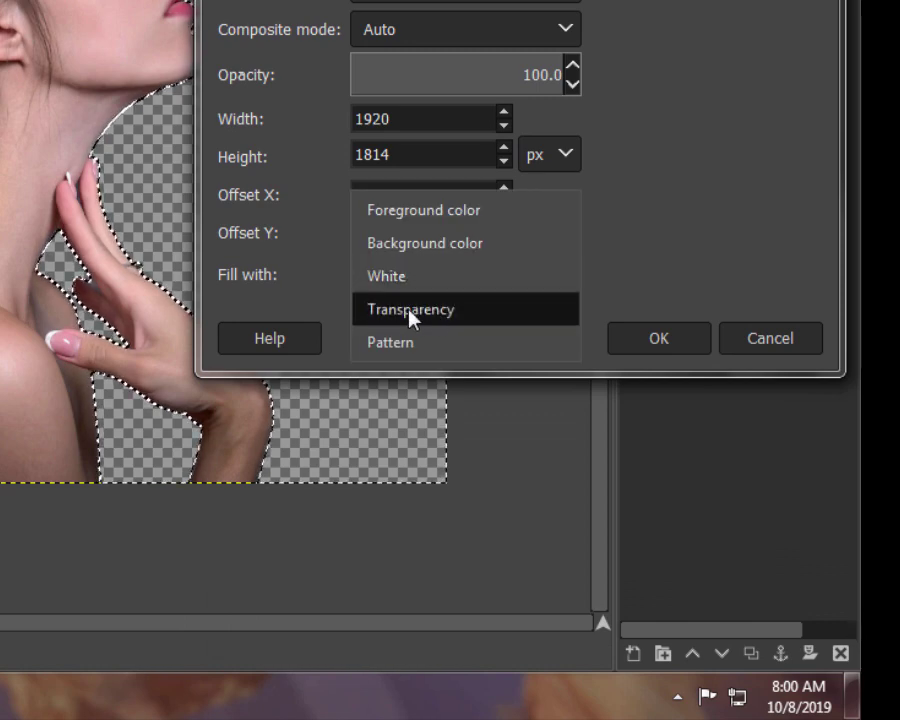
{"action": "left_click", "coordinate": [410, 280]}
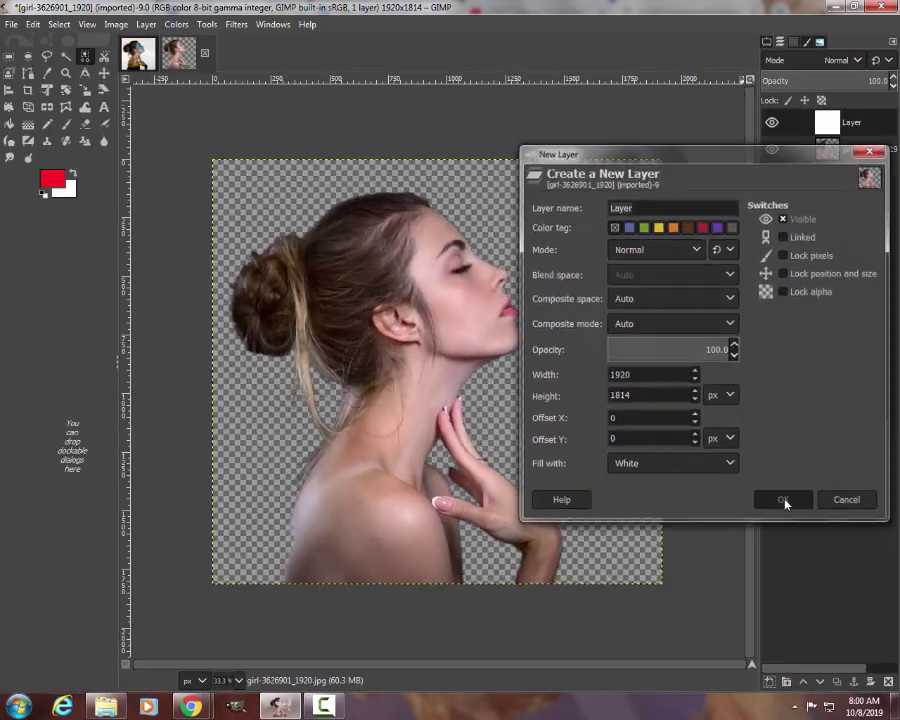
{"action": "left_click", "coordinate": [726, 425]}
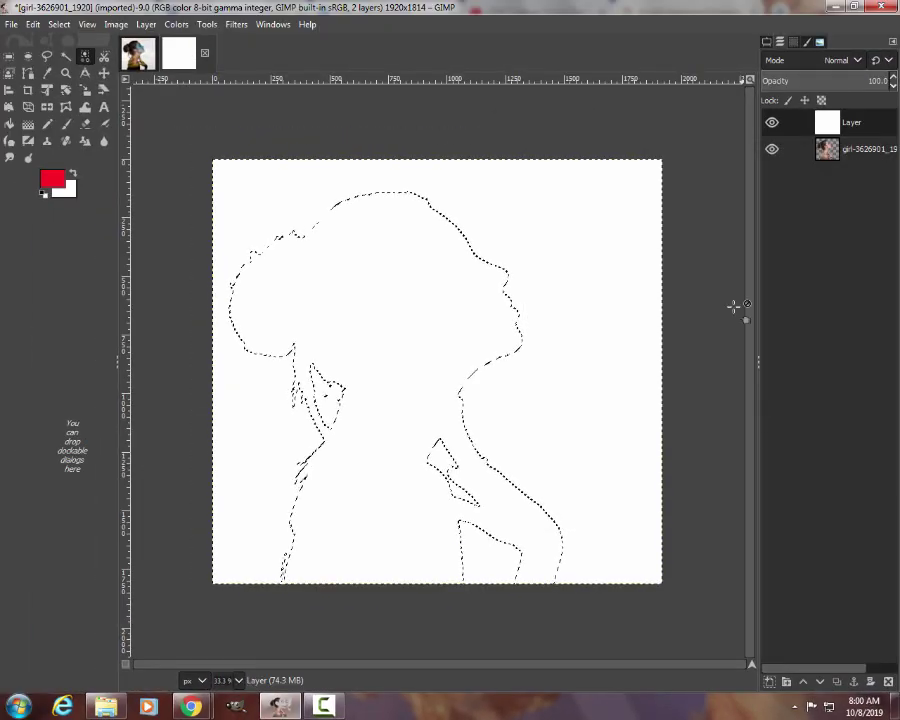
Hide the portrait, invert the selection and delete the white inside the woman's silhouette
{"action": "left_click", "coordinate": [772, 150]}
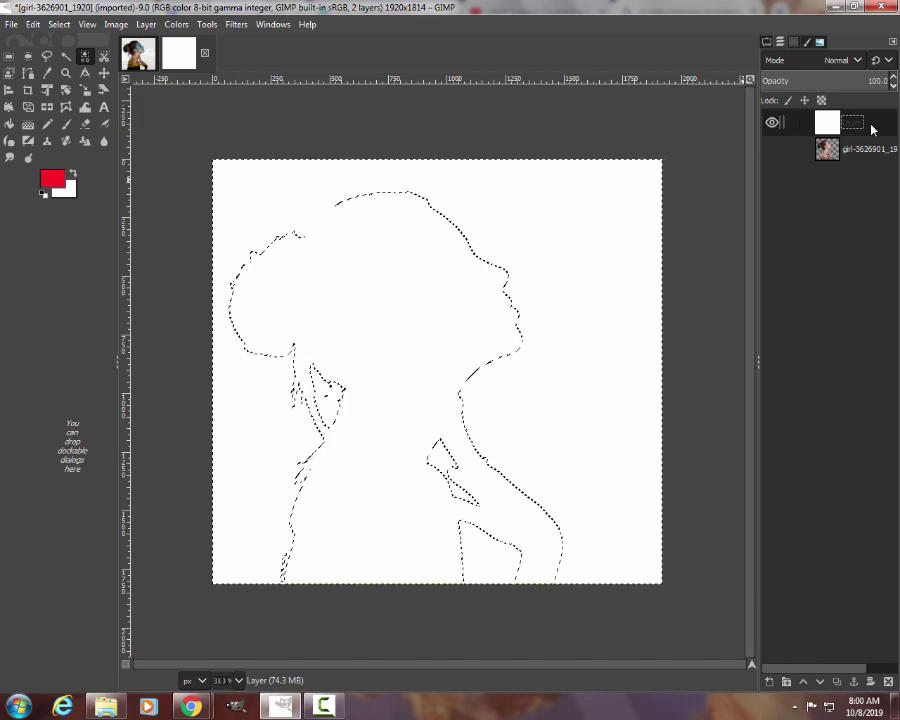
{"action": "key", "text": "Delete"}
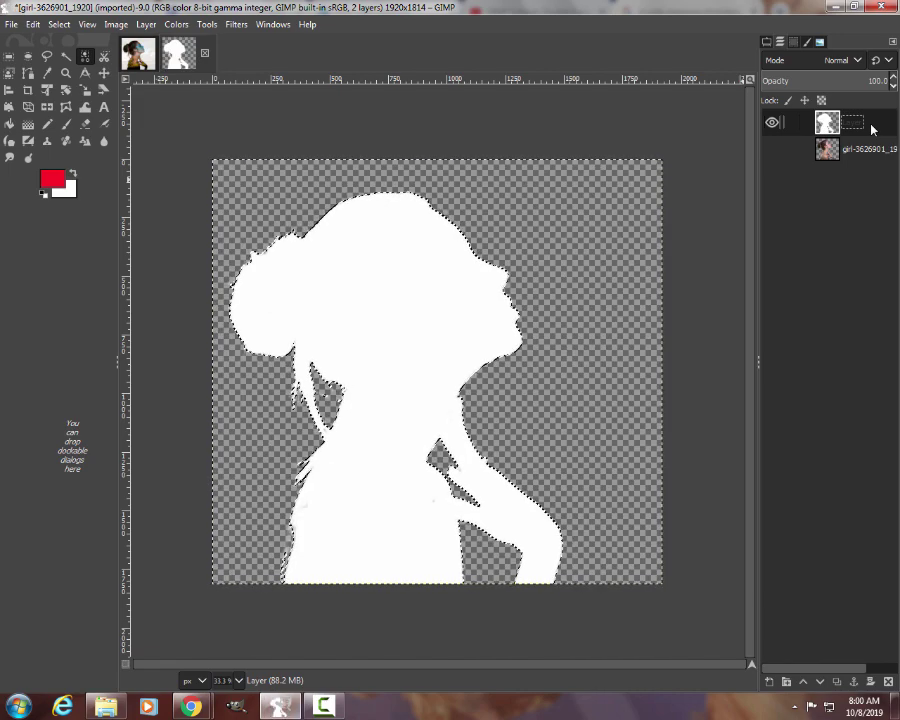
{"action": "key", "text": "ctrl+z"}
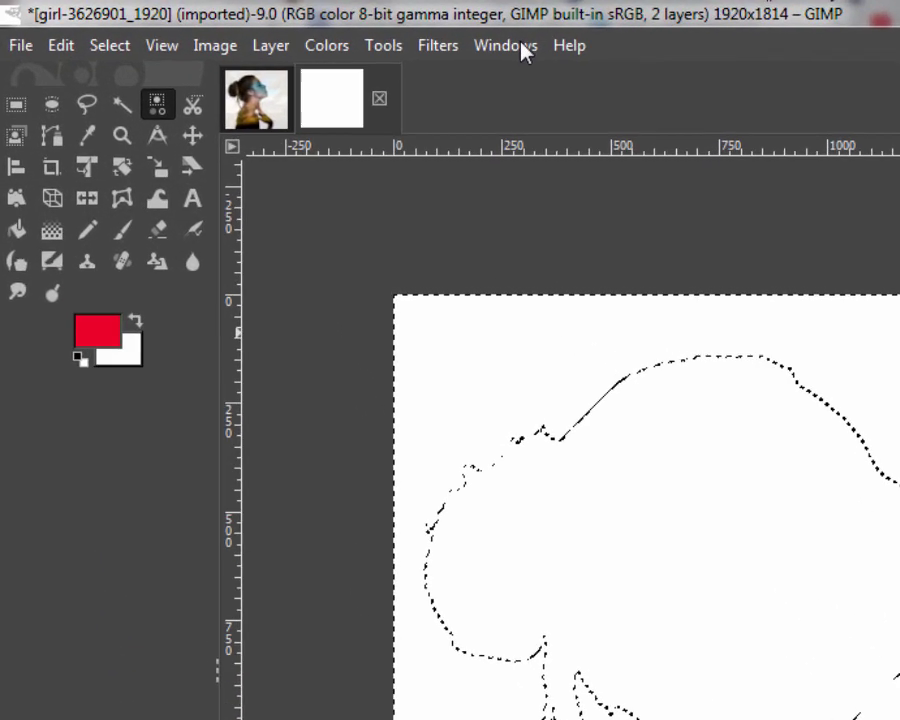
{"action": "left_click", "coordinate": [122, 50]}
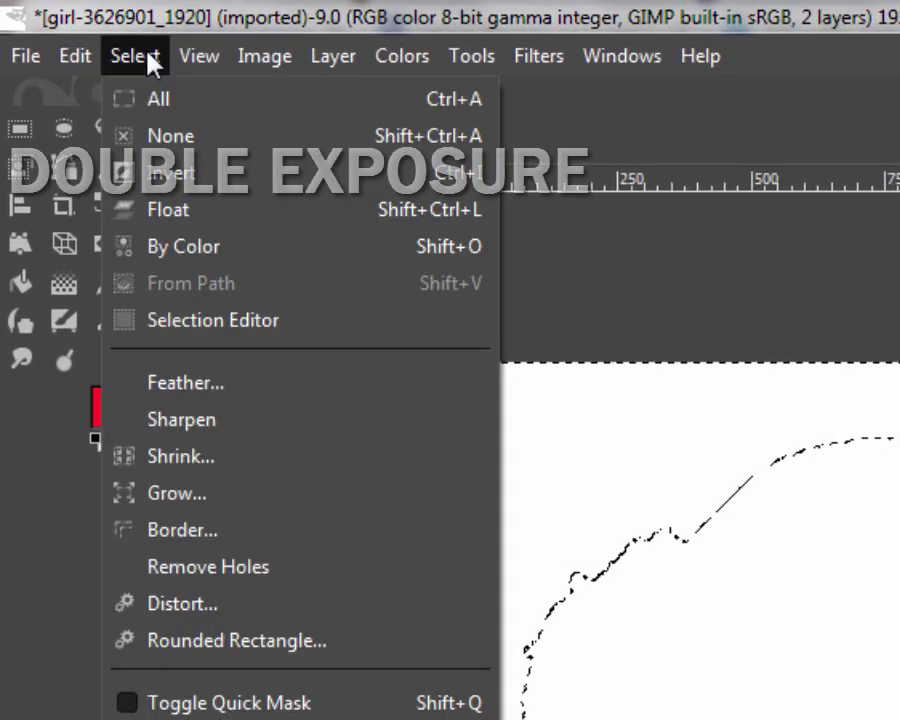
{"action": "left_click", "coordinate": [170, 172]}
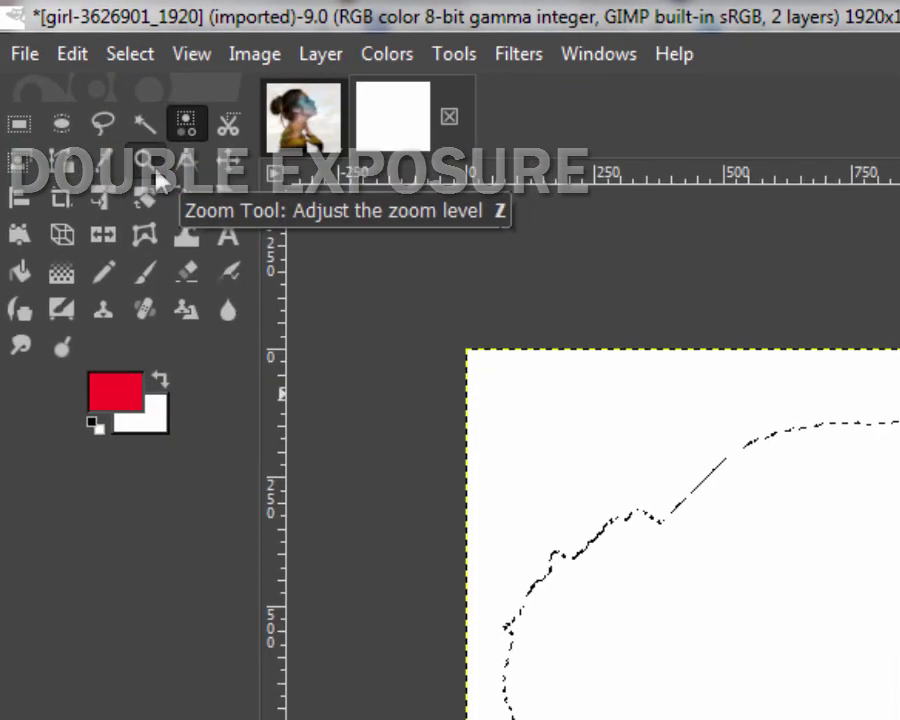
{"action": "key", "text": "Delete"}
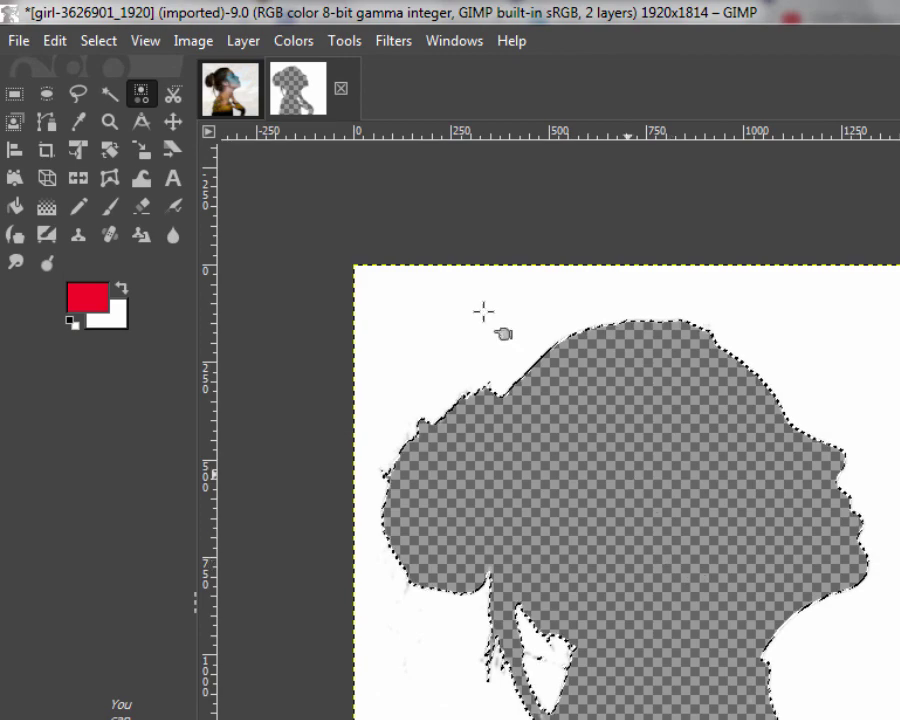
Add leaves-4275560_1920.jpg to the image with Open as Layers
{"action": "left_click", "coordinate": [20, 42]}
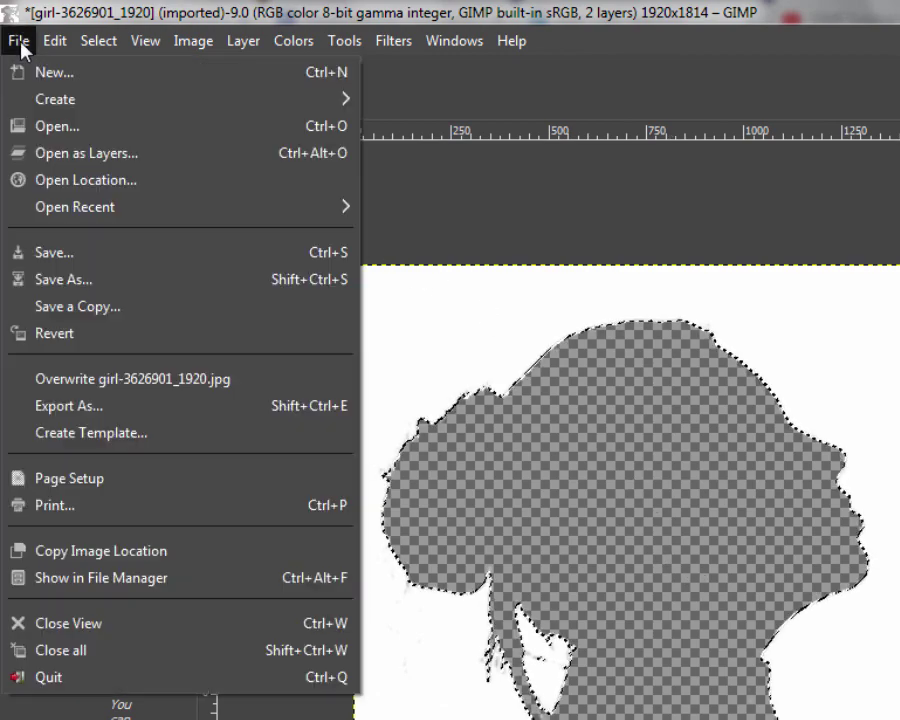
{"action": "left_click", "coordinate": [30, 154]}
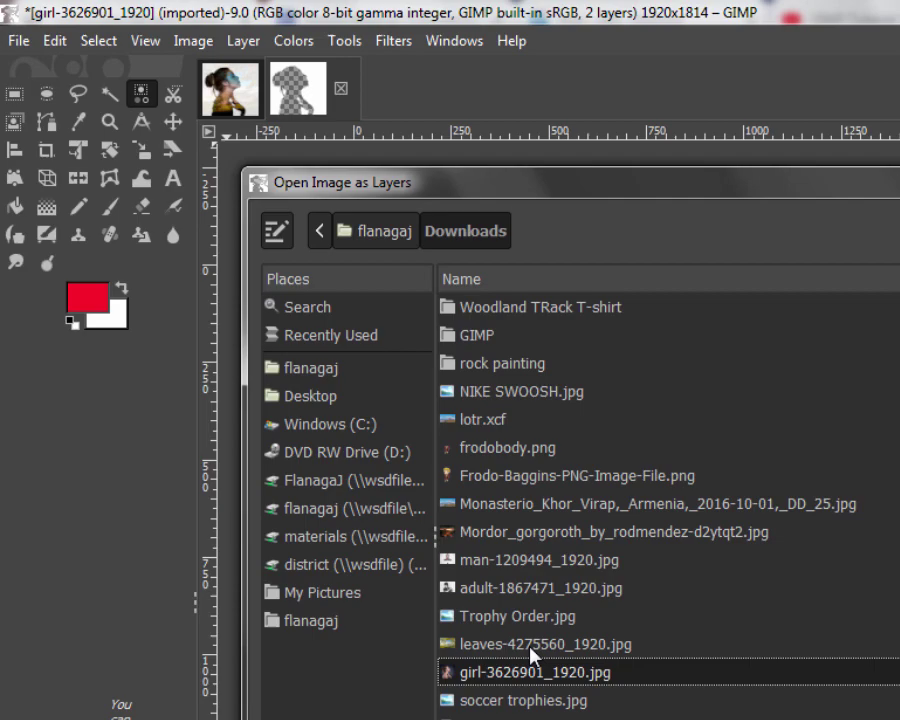
{"action": "left_click", "coordinate": [490, 645]}
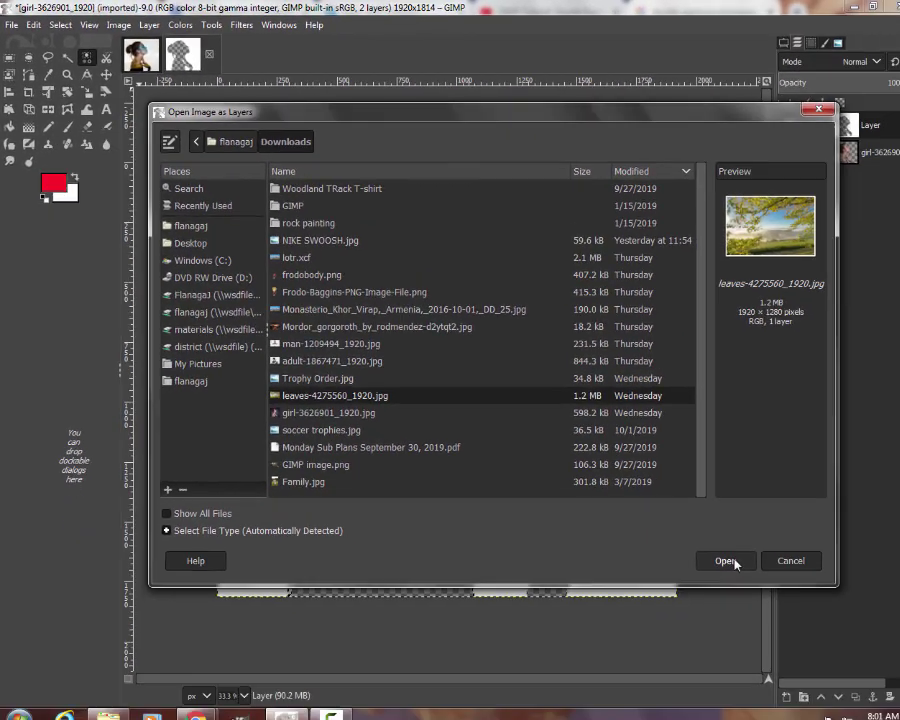
{"action": "left_click", "coordinate": [716, 550]}
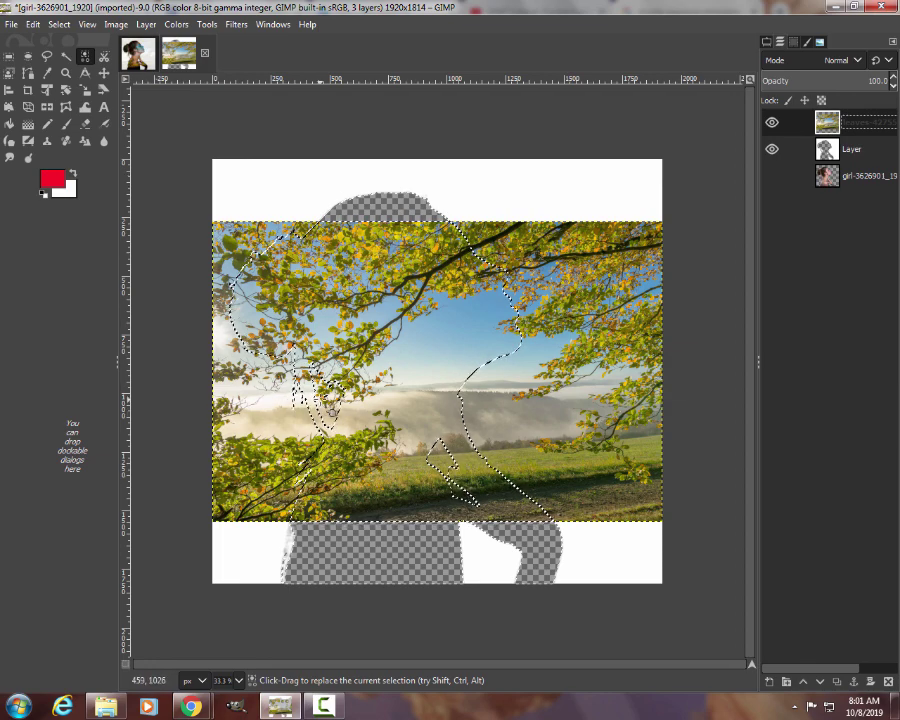
Clear the selection around the silhouette with Select None
{"action": "key", "text": "ctrl+shift+a"}
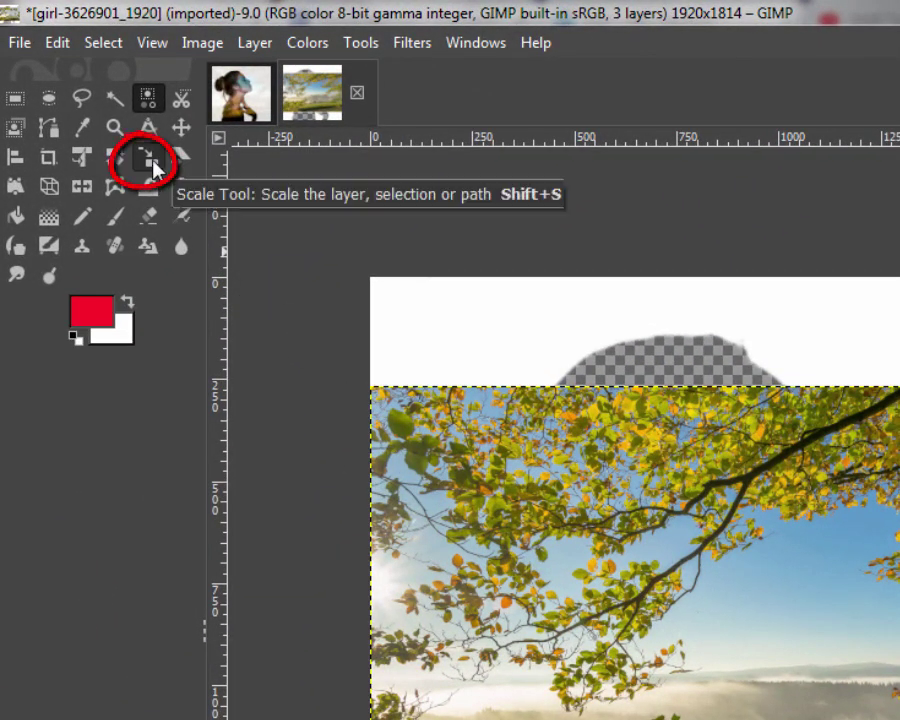
Enlarge the leaves layer proportionally toward the top-left with the Scale tool
{"action": "left_click", "coordinate": [148, 158]}
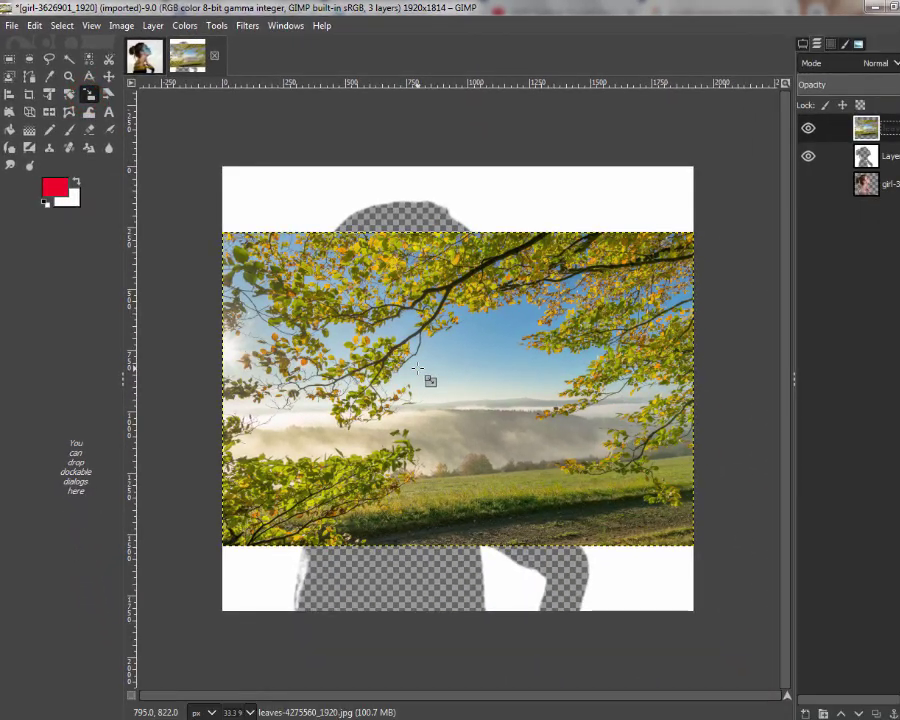
{"action": "left_click", "coordinate": [417, 368]}
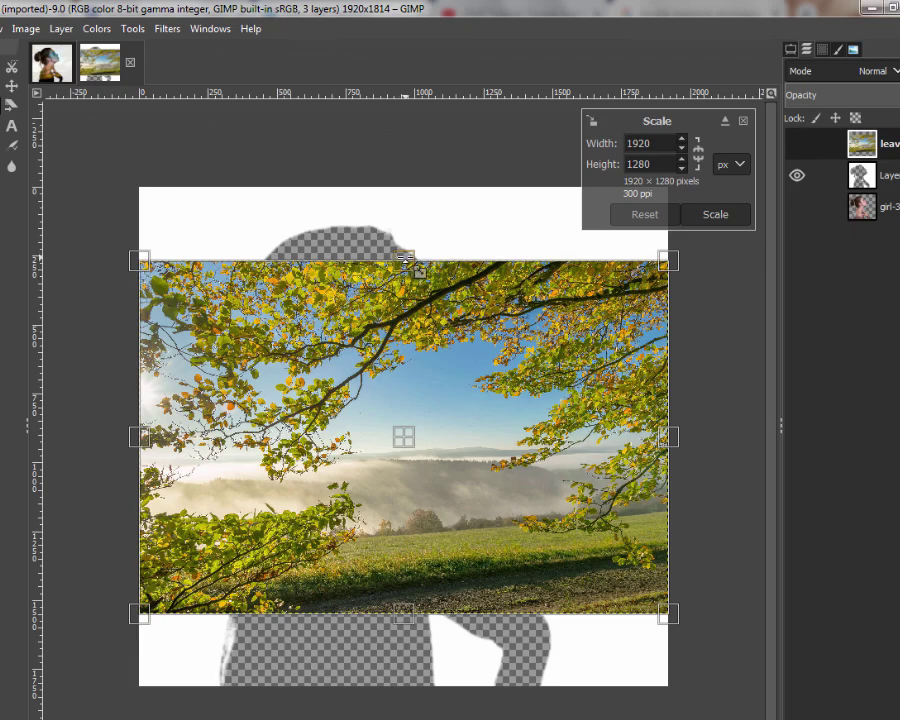
{"action": "left_click_drag", "start_coordinate": [406, 257], "coordinate": [405, 255]}
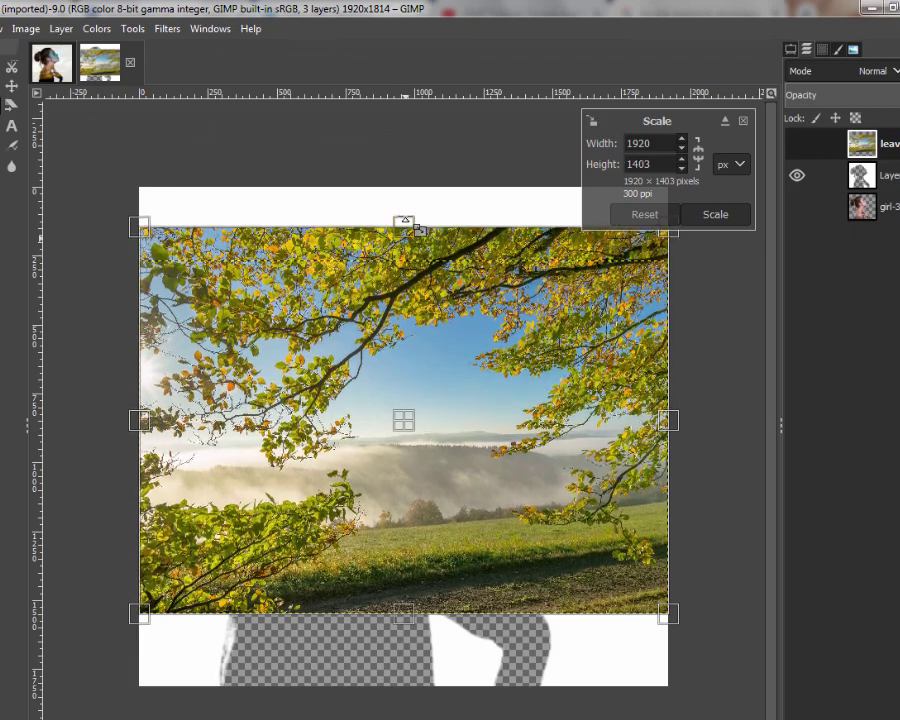
{"action": "left_click_drag", "start_coordinate": [418, 230], "coordinate": [406, 166]}
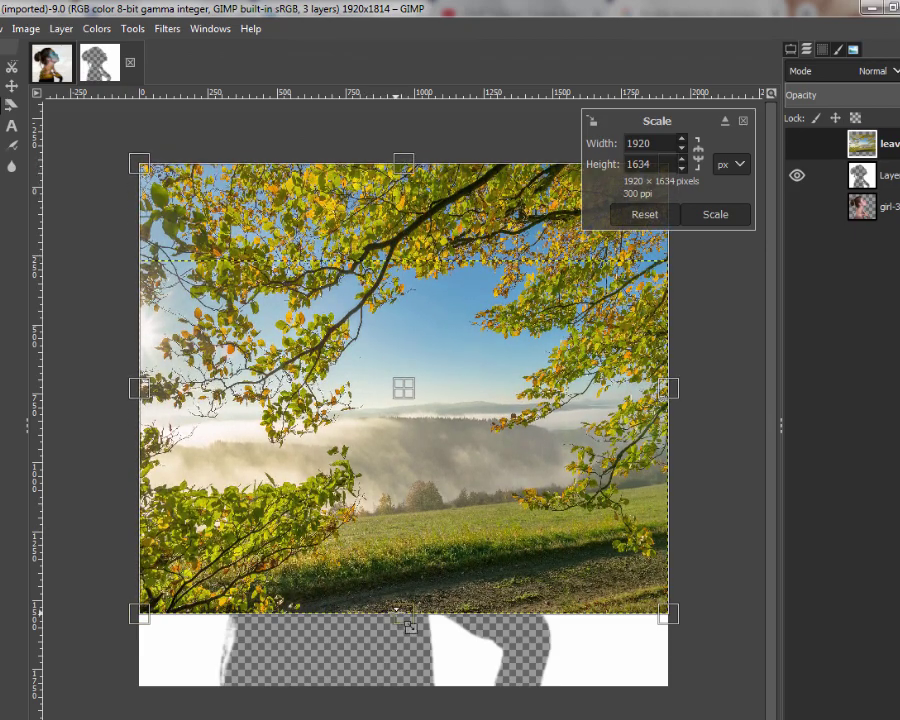
{"action": "left_click_drag", "start_coordinate": [403, 614], "coordinate": [406, 702]}
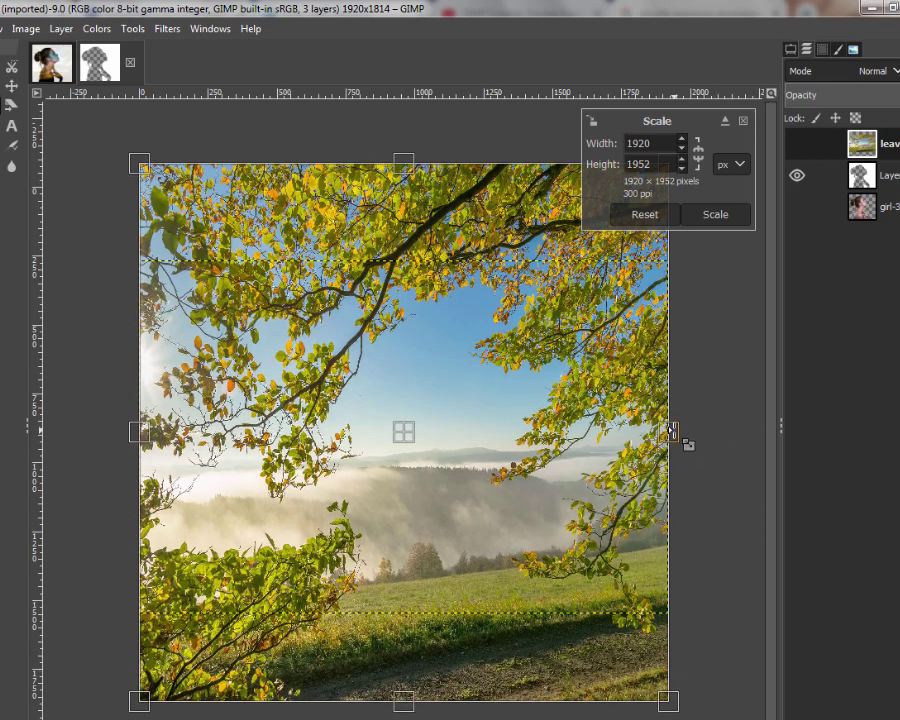
{"action": "left_click_drag", "start_coordinate": [672, 432], "coordinate": [724, 432]}
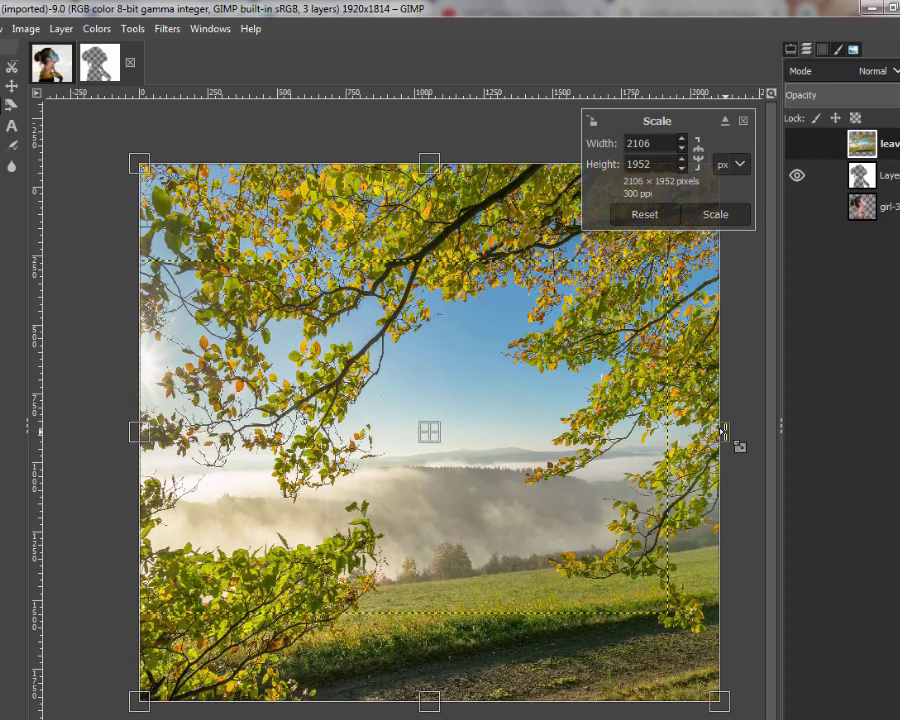
{"action": "key", "text": "ctrl+z"}
{"action": "key", "text": "ctrl+z"}
{"action": "key", "text": "ctrl+z"}
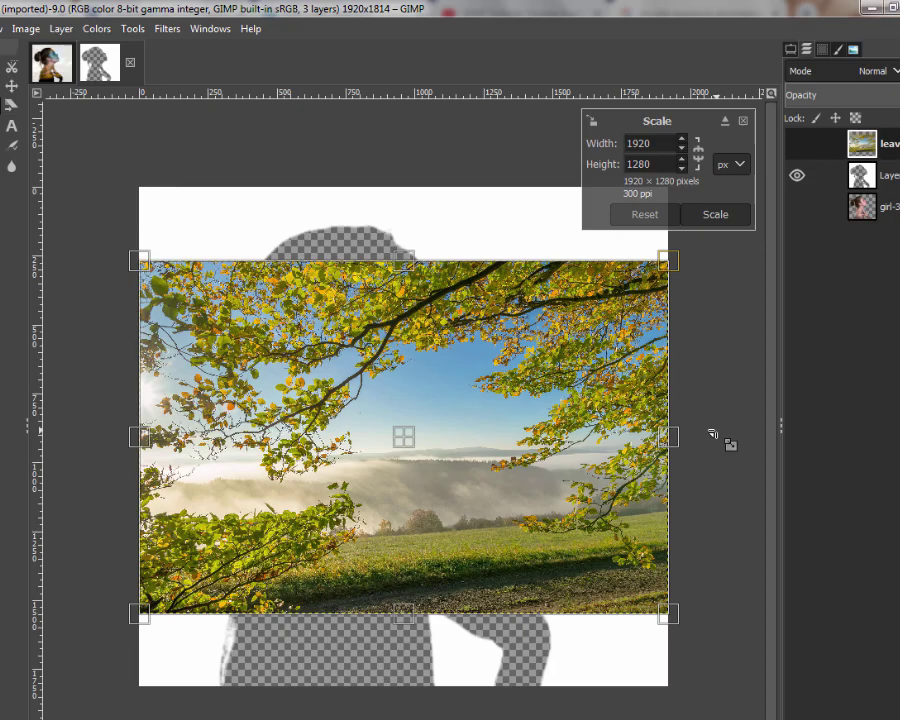
{"action": "left_click", "coordinate": [698, 158]}
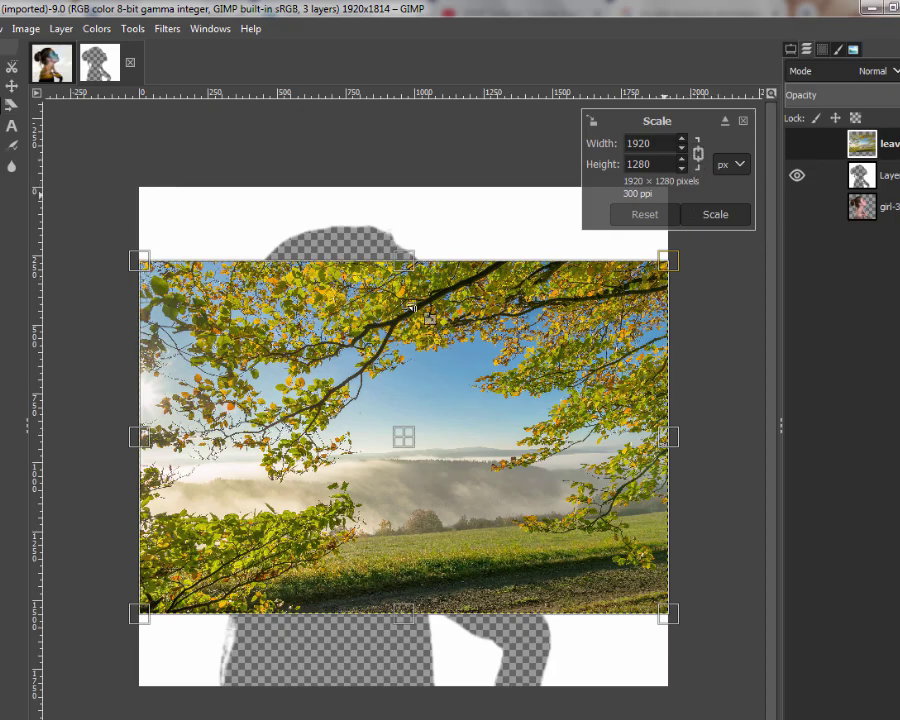
{"action": "left_click_drag", "start_coordinate": [147, 258], "coordinate": [137, 215]}
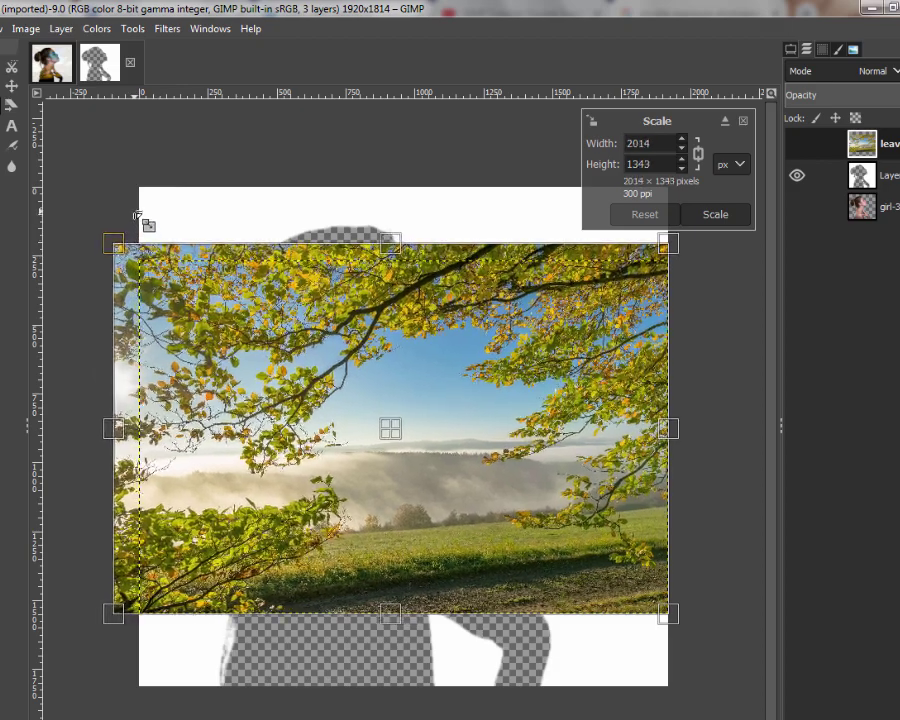
Stretch the leaves layer to cover the canvas at 2278×2123 and apply the scale
{"action": "left_click", "coordinate": [699, 156]}
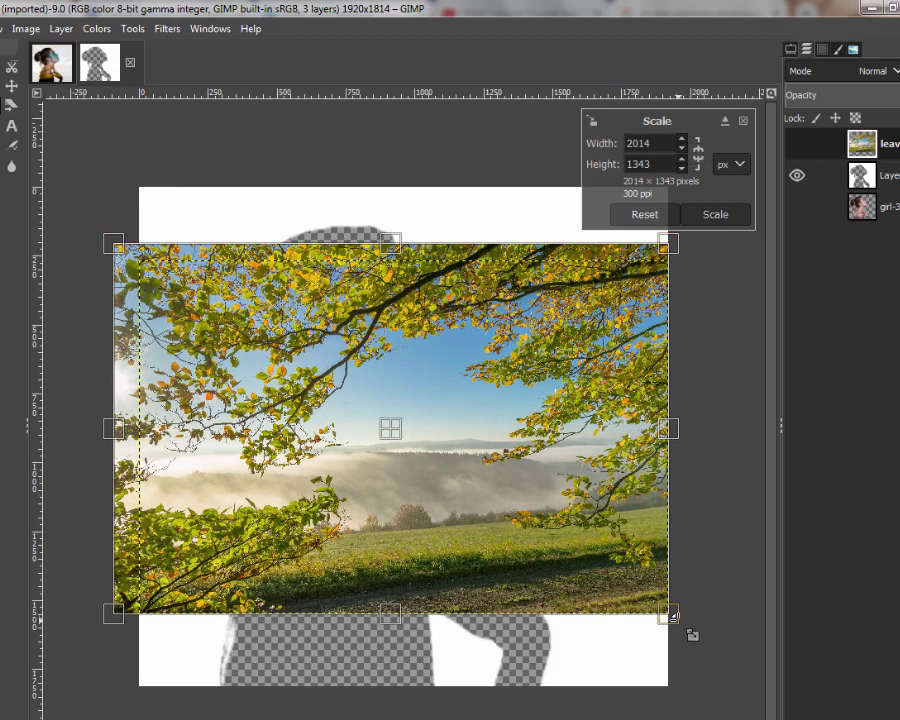
{"action": "left_click_drag", "start_coordinate": [688, 634], "coordinate": [713, 719]}
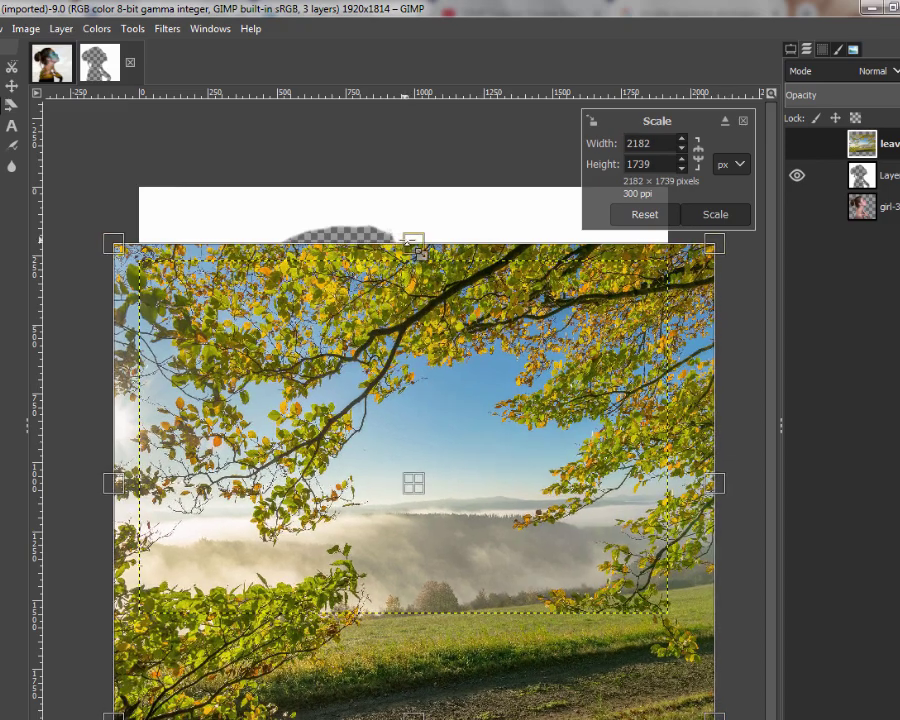
{"action": "left_click_drag", "start_coordinate": [412, 241], "coordinate": [410, 142]}
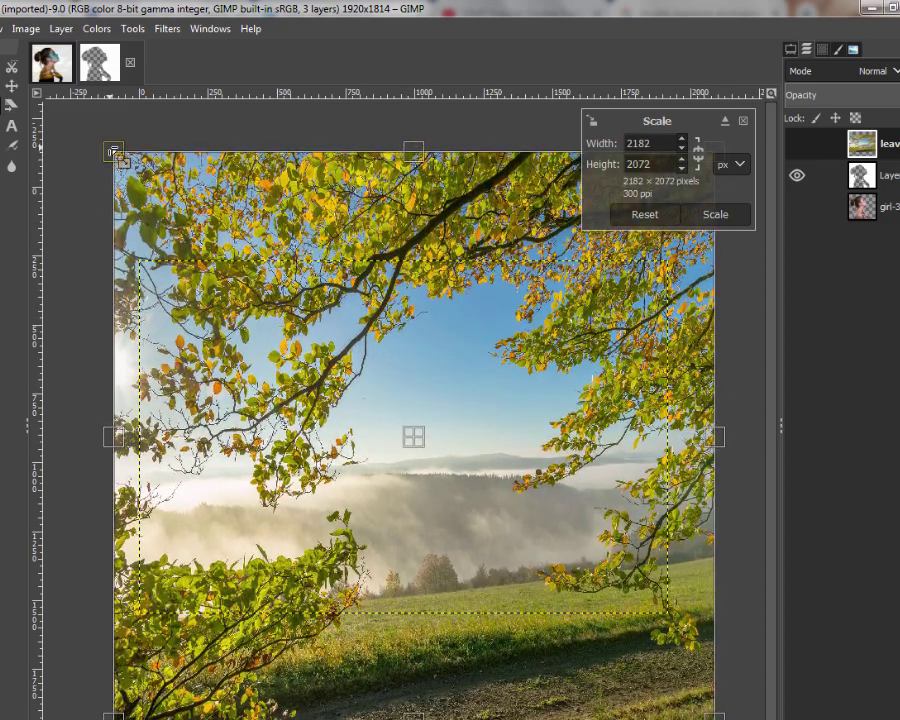
{"action": "left_click_drag", "start_coordinate": [112, 152], "coordinate": [91, 142]}
{"action": "left_click_drag", "start_coordinate": [714, 716], "coordinate": [720, 719]}
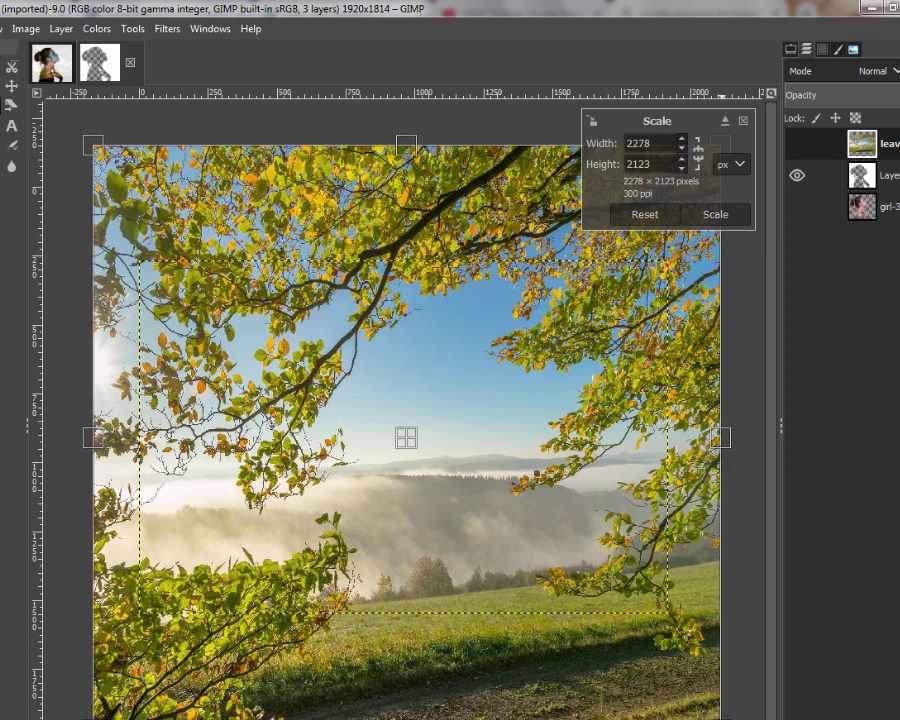
{"action": "left_click", "coordinate": [736, 216]}
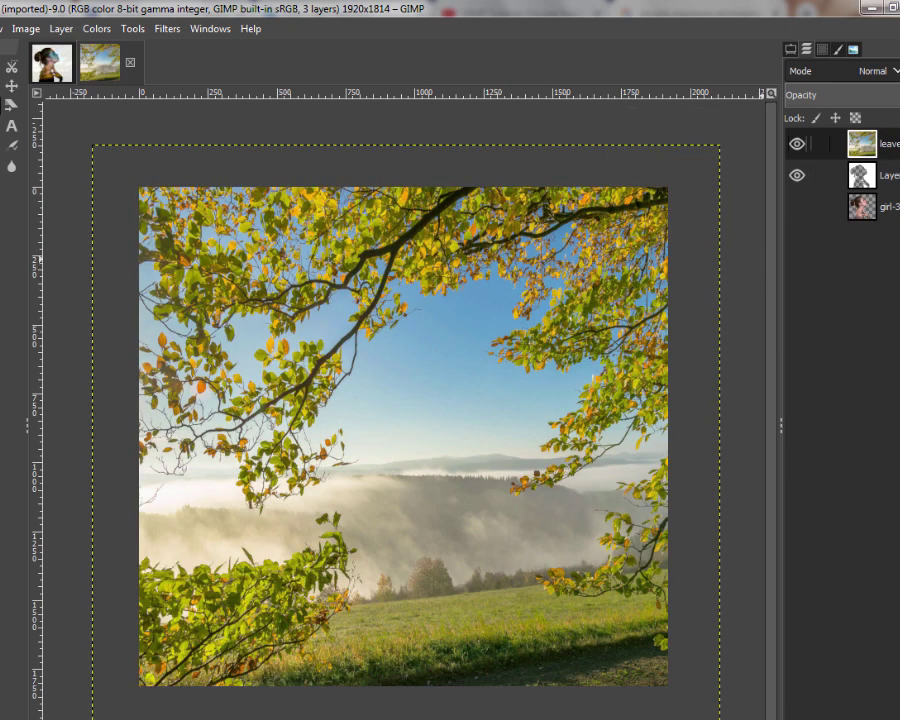
Move the leaves layer to the bottom of the layer stack, beneath the white layer
{"action": "left_click_drag", "start_coordinate": [896, 145], "coordinate": [885, 221]}
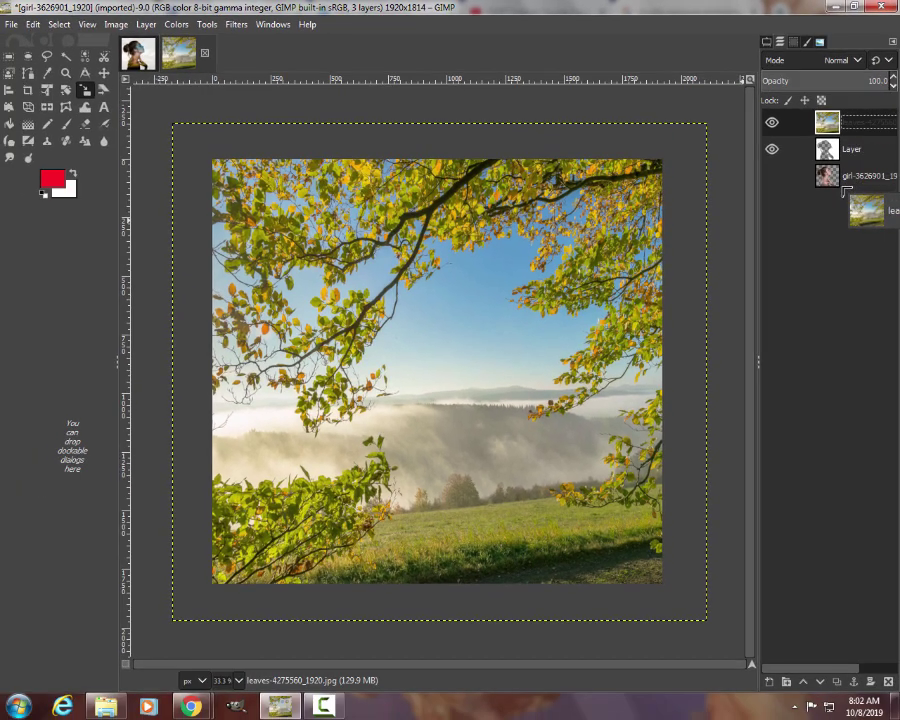
{"action": "left_click_drag", "start_coordinate": [846, 191], "coordinate": [815, 195]}
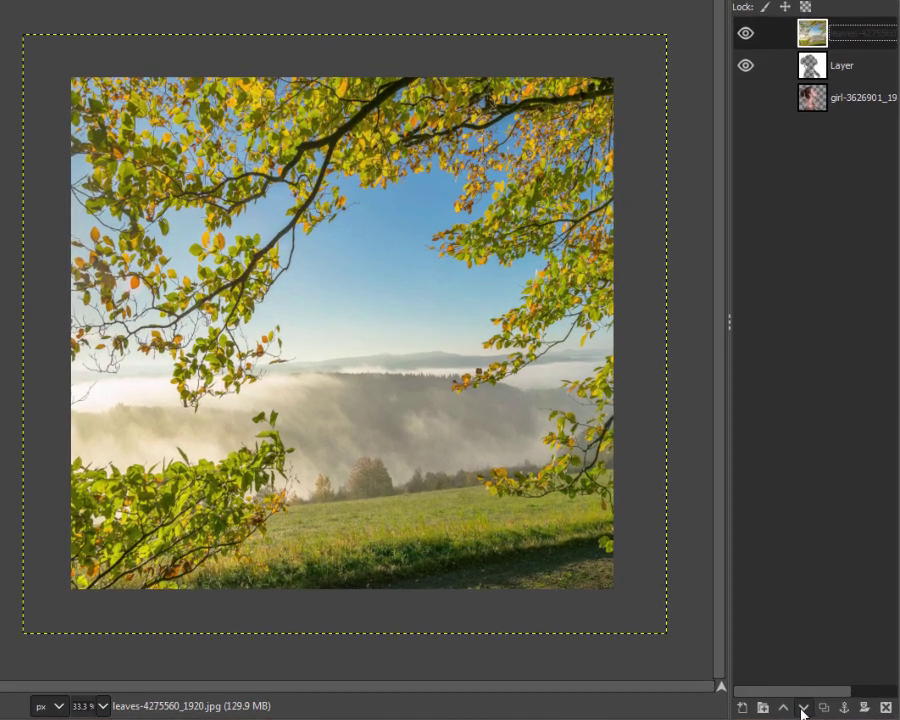
{"action": "left_click", "coordinate": [803, 708]}
{"action": "left_click", "coordinate": [803, 708]}
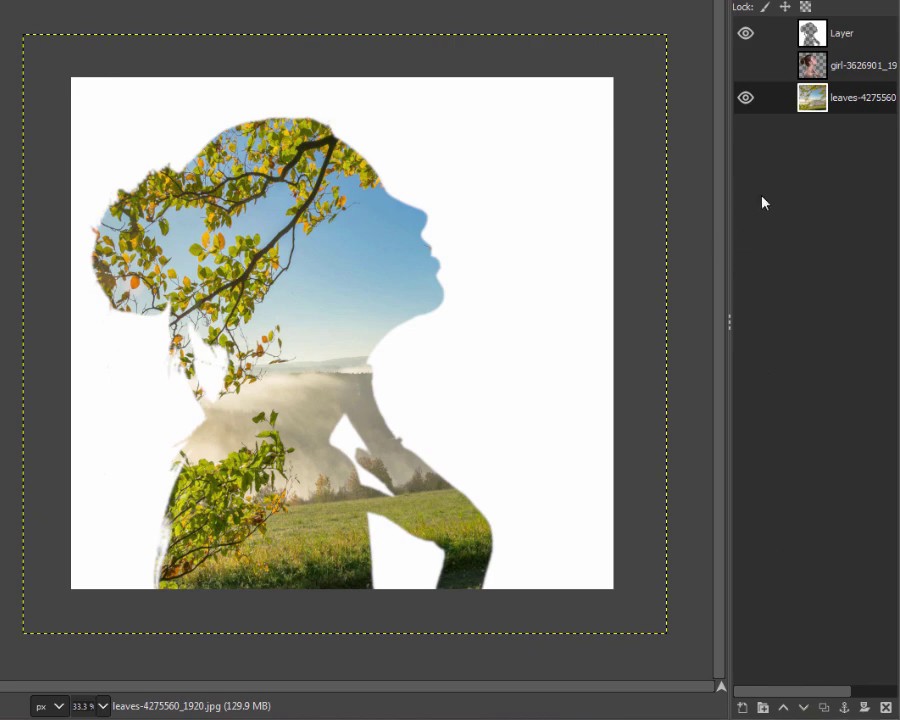
Make the portrait layer visible in Multiply mode, then select the leaves layer
{"action": "left_click", "coordinate": [747, 66]}
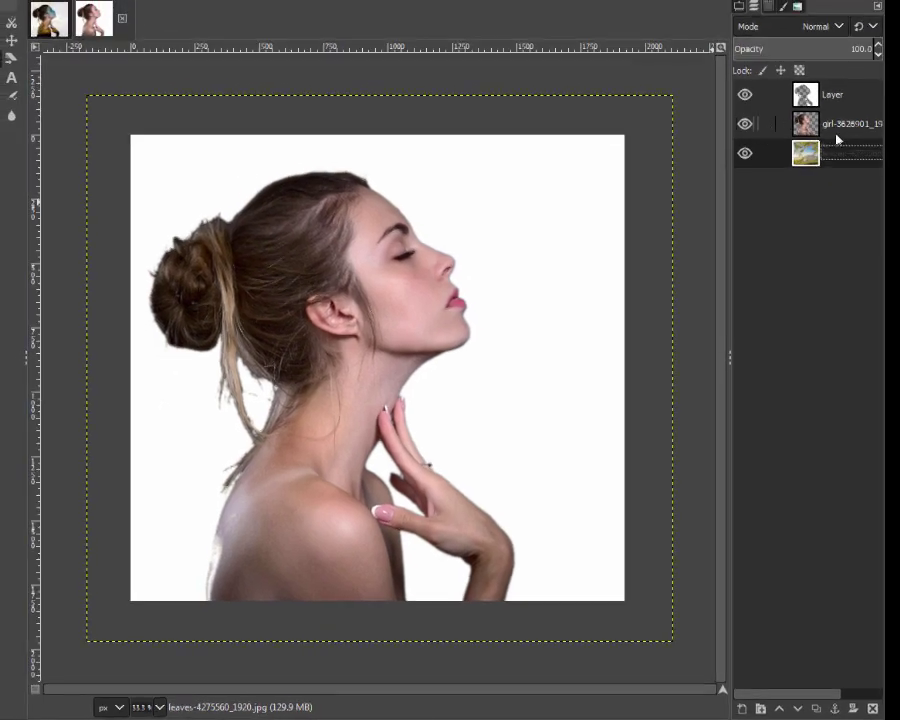
{"action": "left_click", "coordinate": [840, 126]}
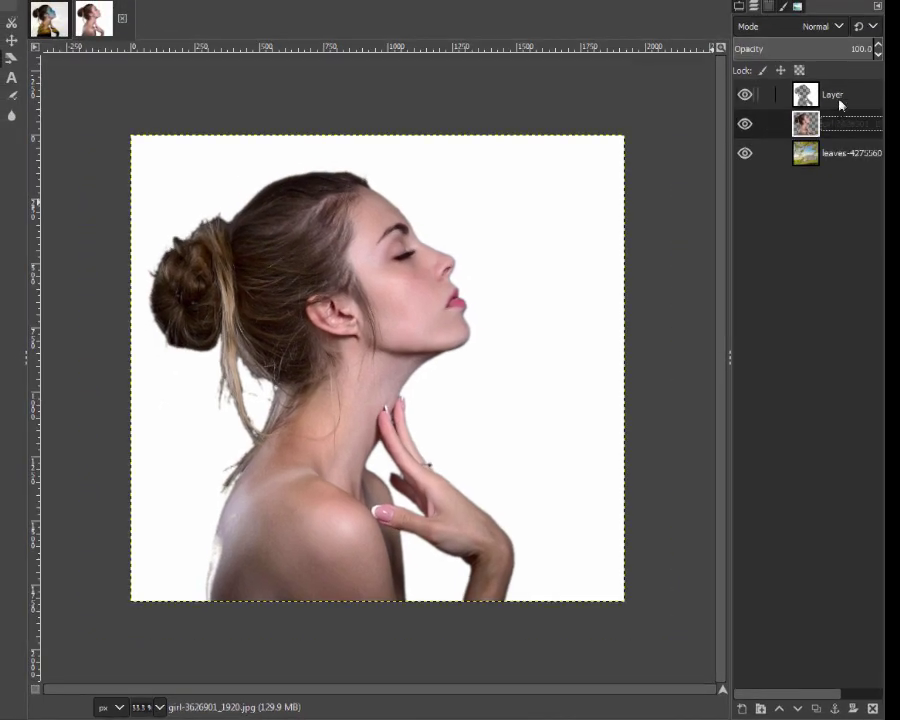
{"action": "left_click", "coordinate": [838, 28]}
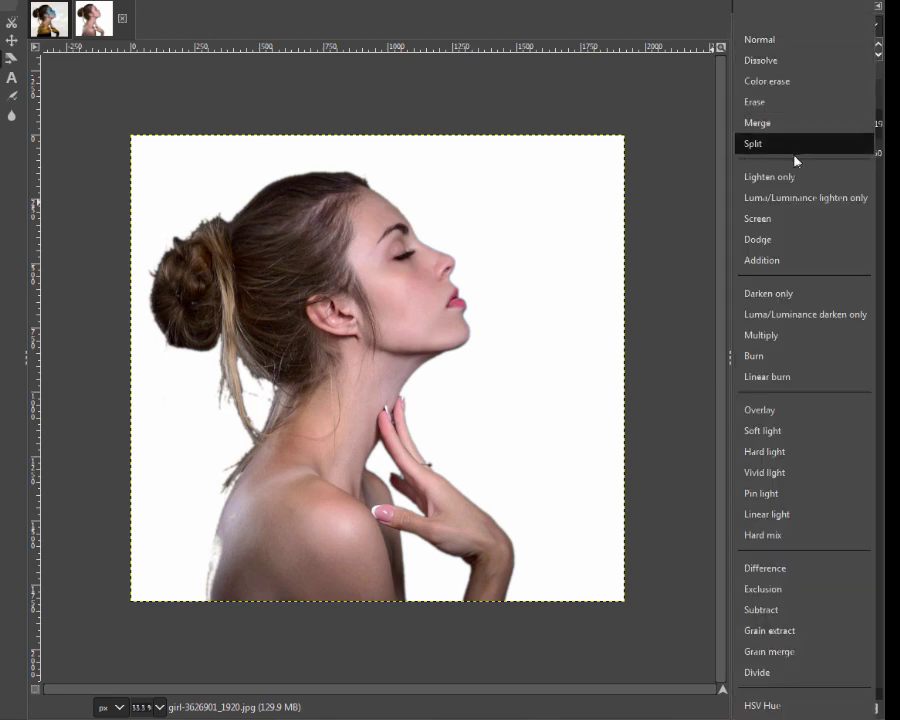
{"action": "left_click", "coordinate": [780, 335]}
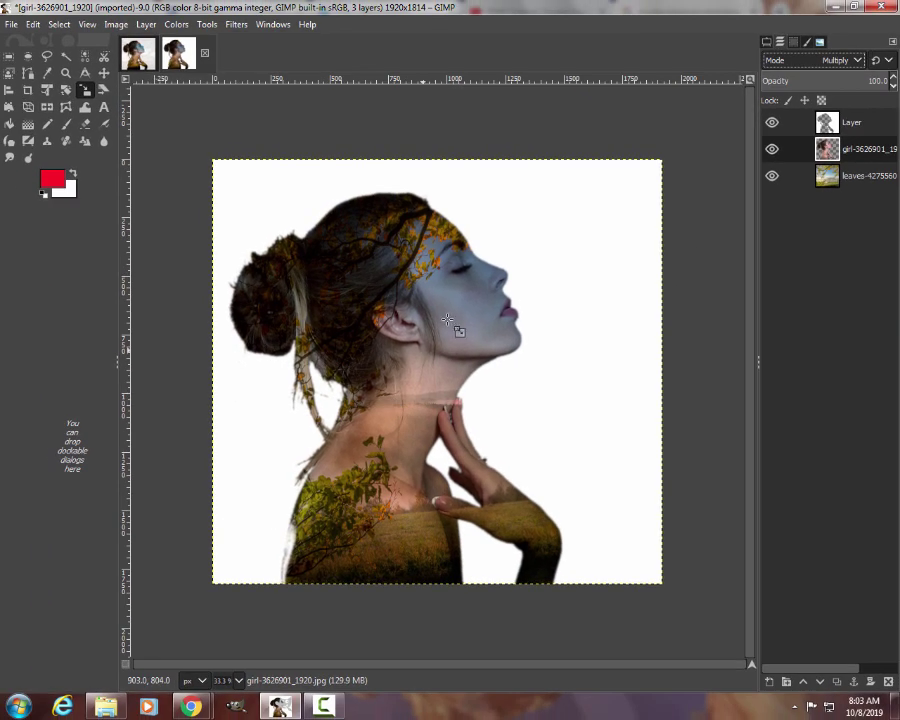
{"action": "left_click", "coordinate": [857, 179]}
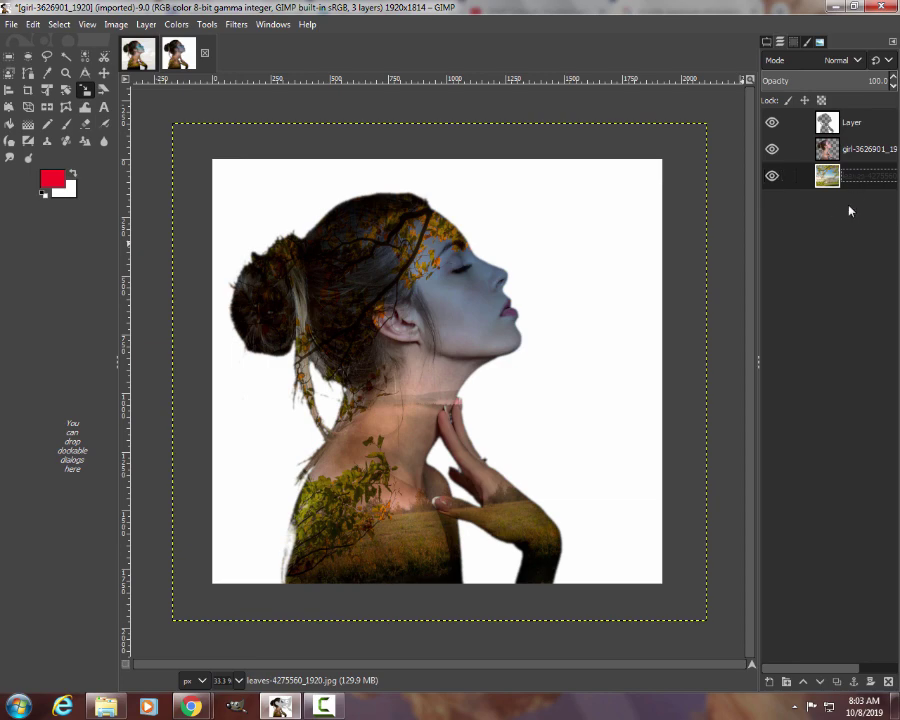
Apply an S-shaped Value curve to the leaves layer to boost foliage contrast
{"action": "left_click", "coordinate": [180, 25]}
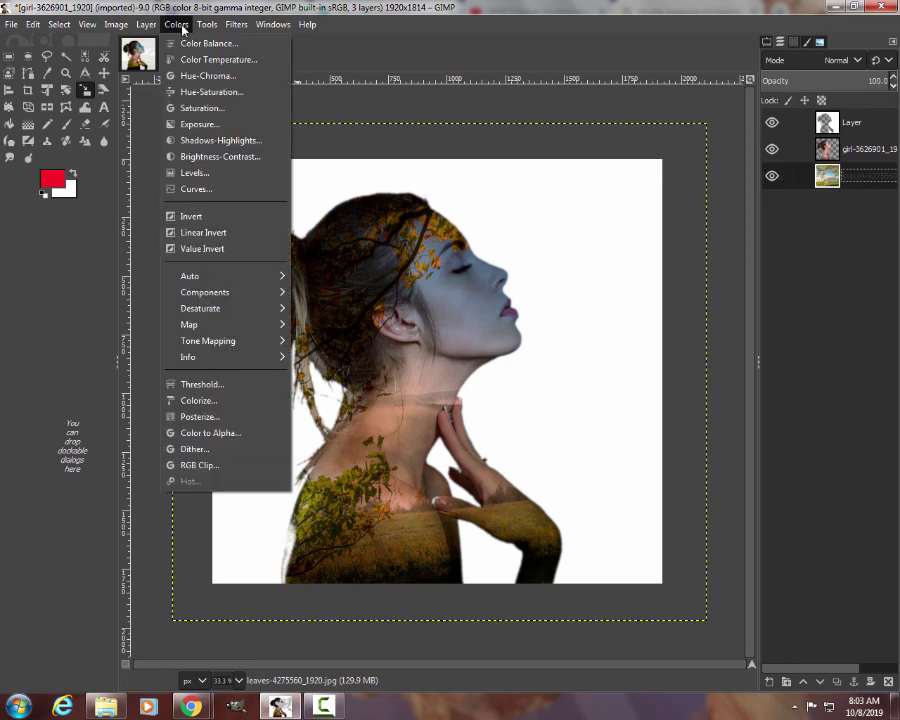
{"action": "left_click", "coordinate": [194, 190]}
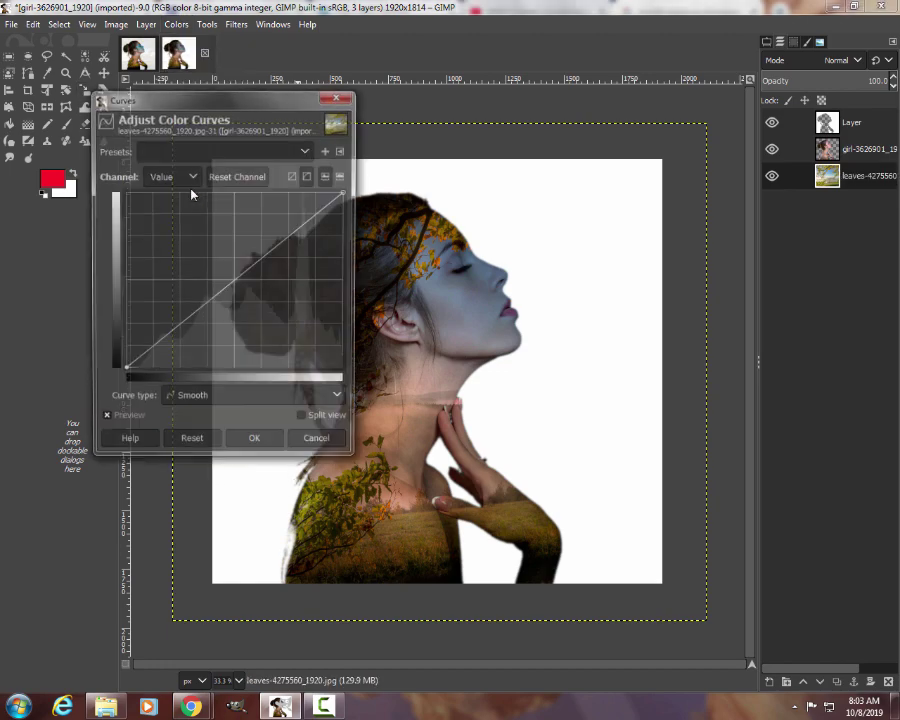
{"action": "left_click_drag", "start_coordinate": [301, 229], "coordinate": [253, 210]}
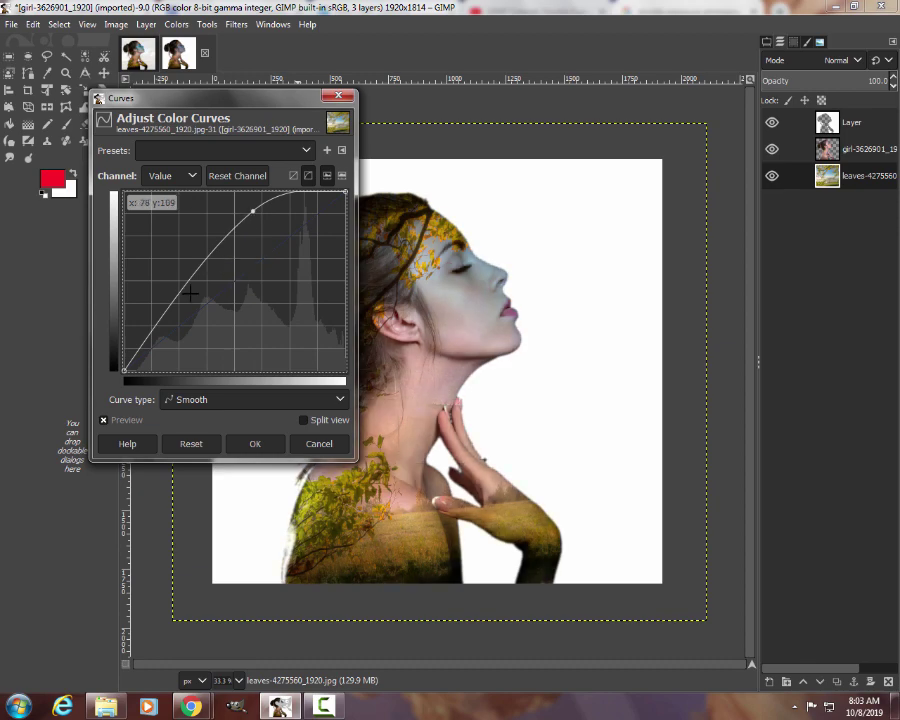
{"action": "left_click_drag", "start_coordinate": [174, 297], "coordinate": [215, 331]}
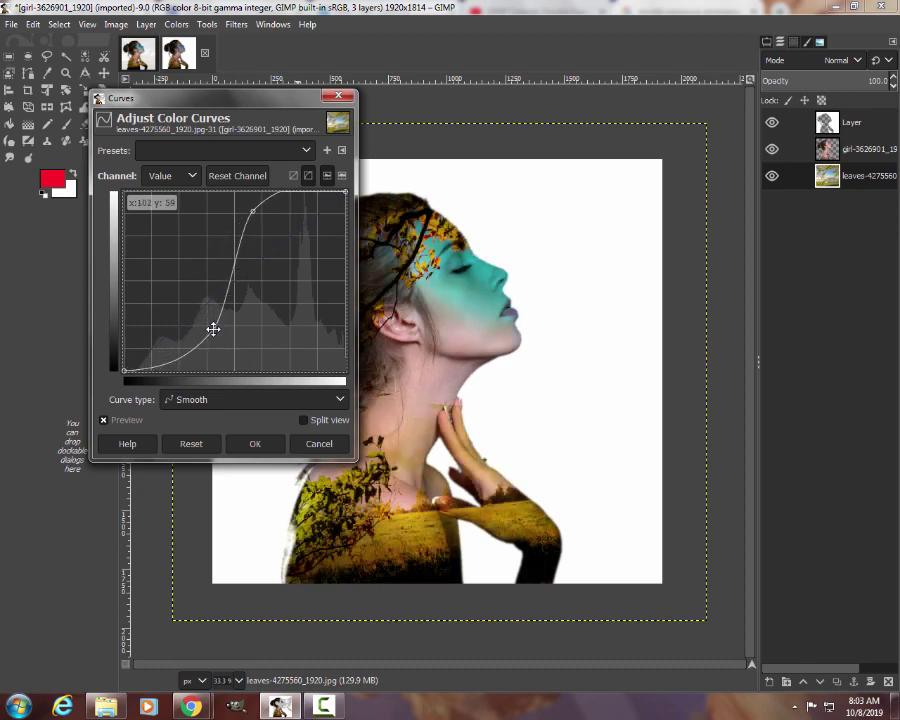
{"action": "left_click_drag", "start_coordinate": [215, 329], "coordinate": [201, 330]}
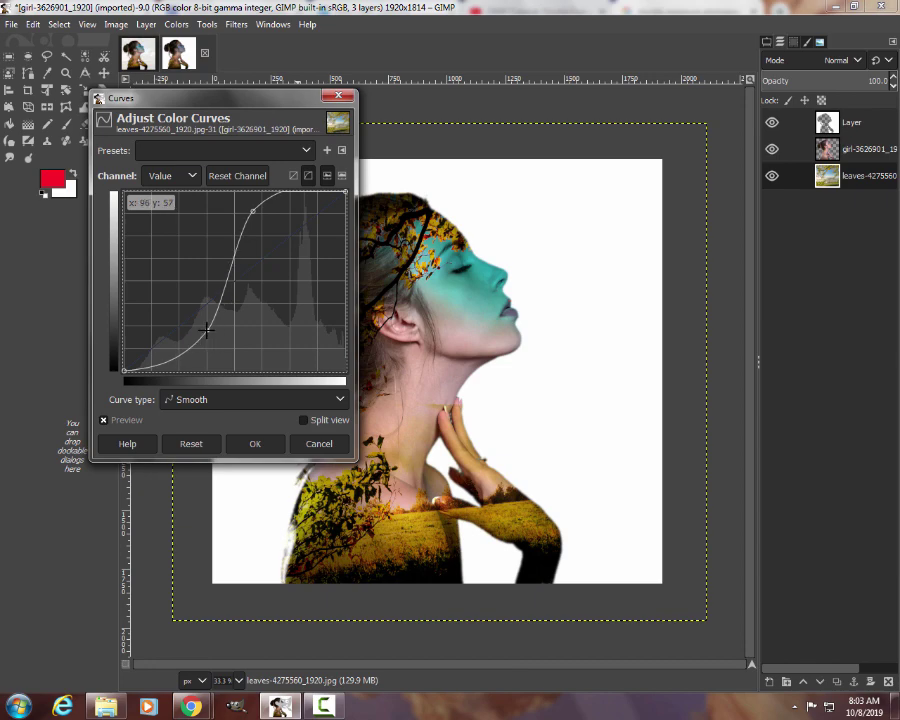
{"action": "left_click_drag", "start_coordinate": [252, 211], "coordinate": [246, 224]}
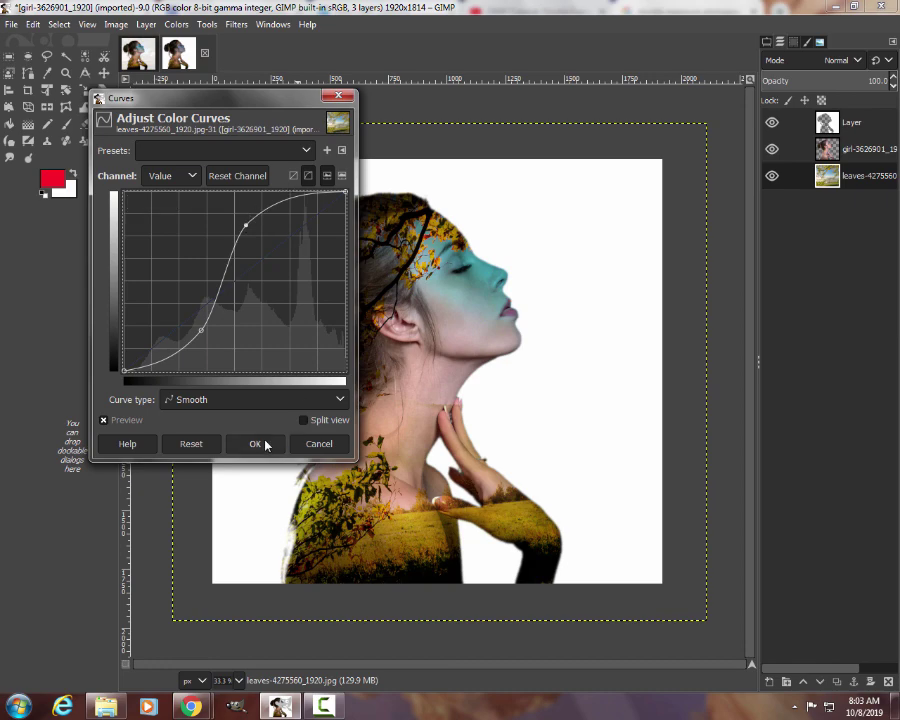
{"action": "left_click", "coordinate": [264, 444]}
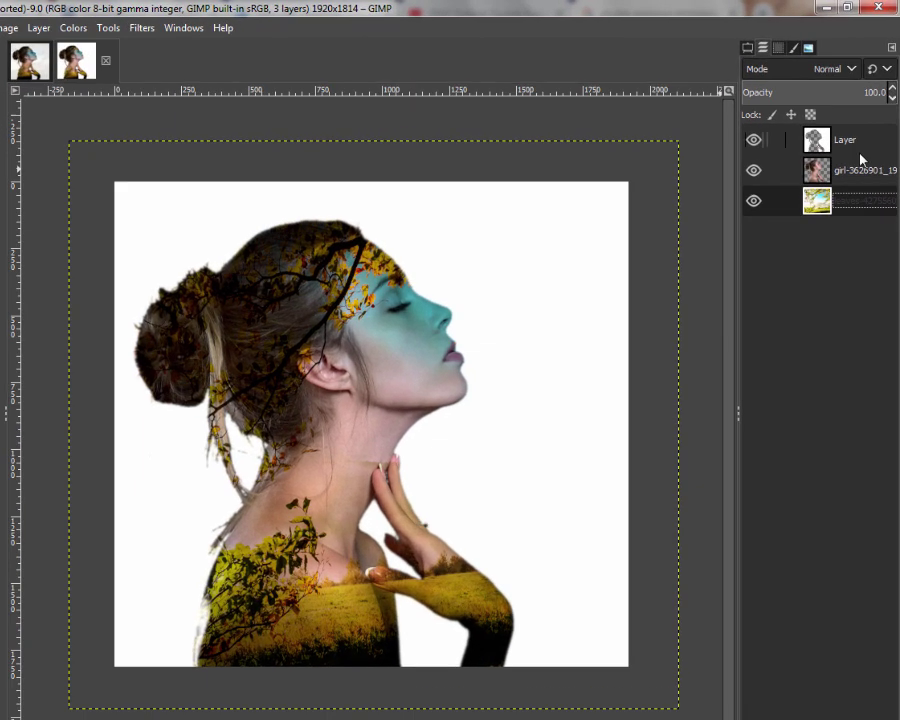
Lower the white top layer's opacity to 61 so the leaves show faintly around her
{"action": "double_click", "coordinate": [857, 143]}
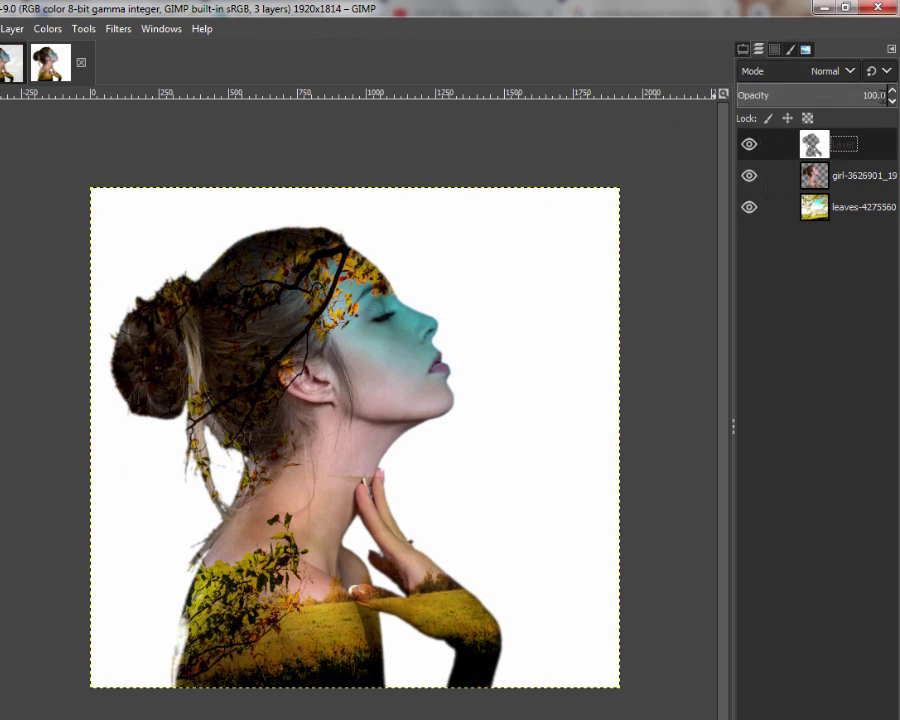
{"action": "left_click", "coordinate": [892, 101]}
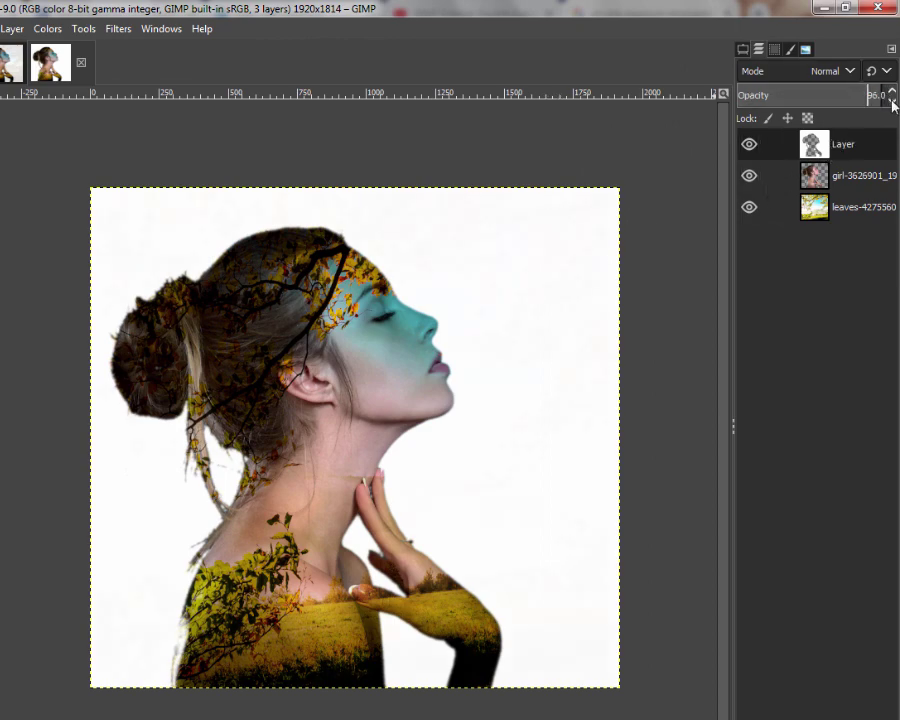
{"action": "left_click", "coordinate": [892, 101]}
{"action": "left_click", "coordinate": [892, 101]}
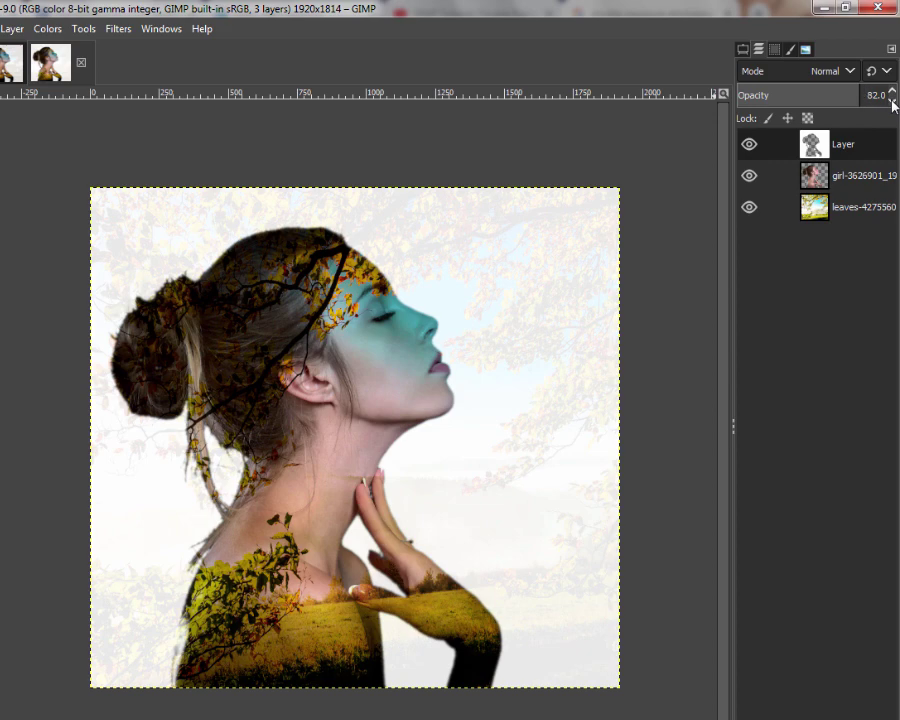
{"action": "left_click", "coordinate": [892, 101]}
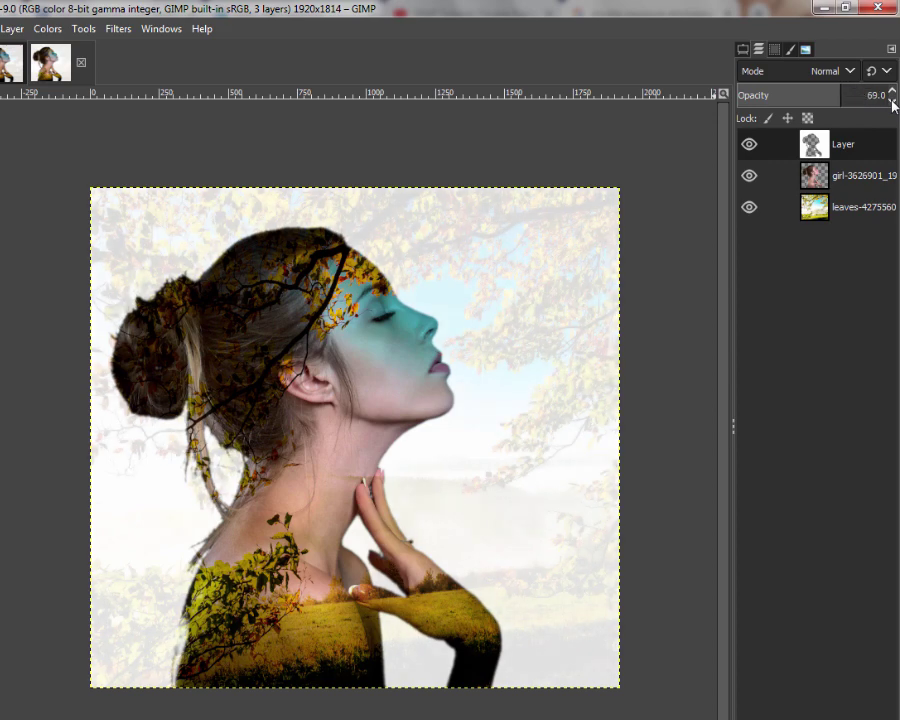
{"action": "left_click", "coordinate": [892, 101]}
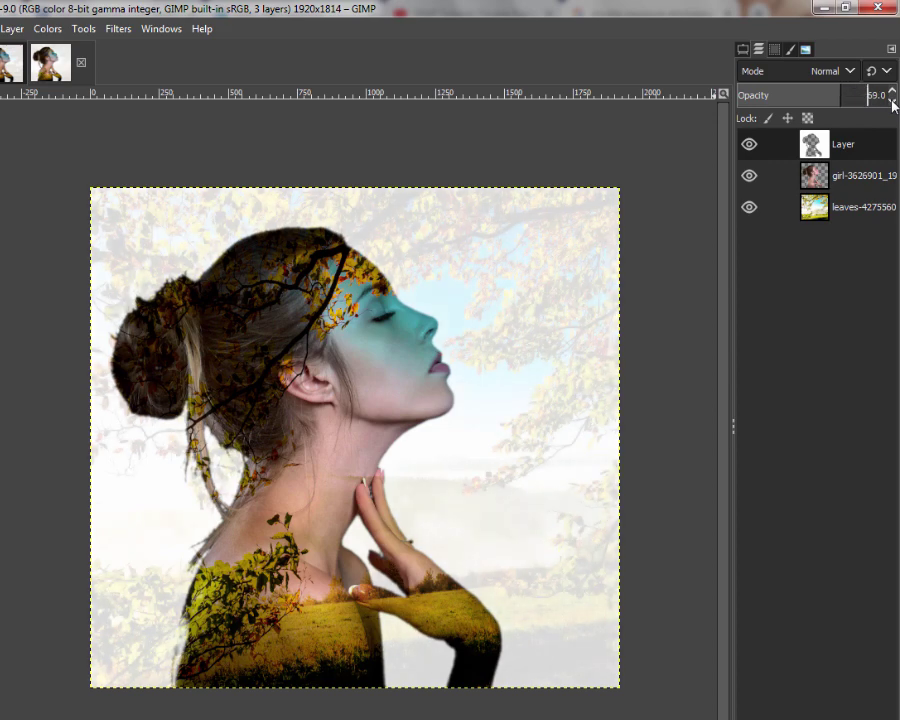
{"action": "left_click", "coordinate": [892, 101]}
{"action": "left_click", "coordinate": [892, 101]}
{"action": "left_click", "coordinate": [892, 101]}
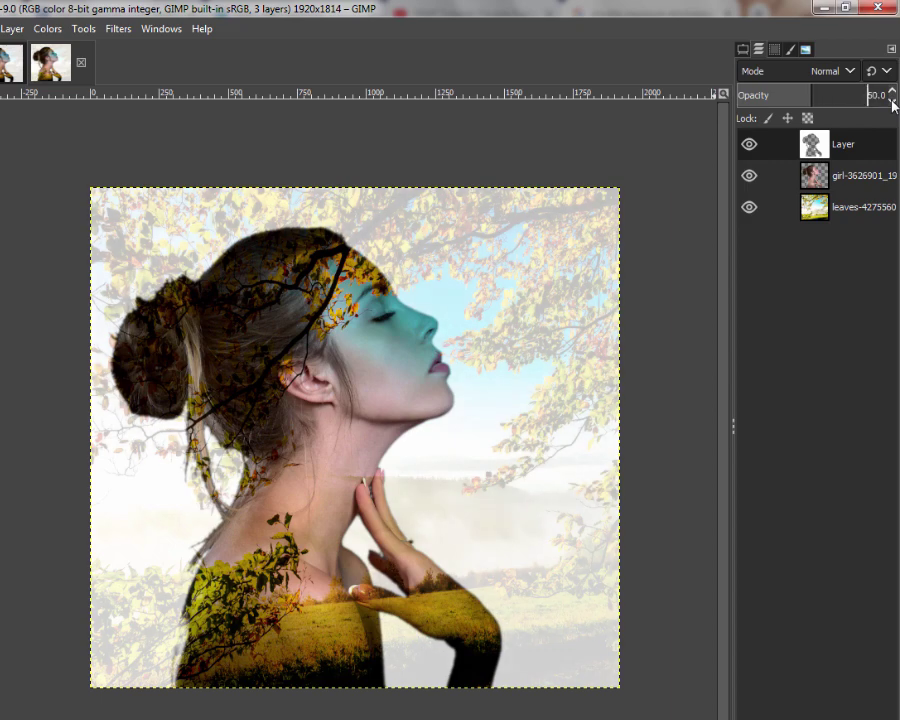
{"action": "left_click", "coordinate": [892, 101]}
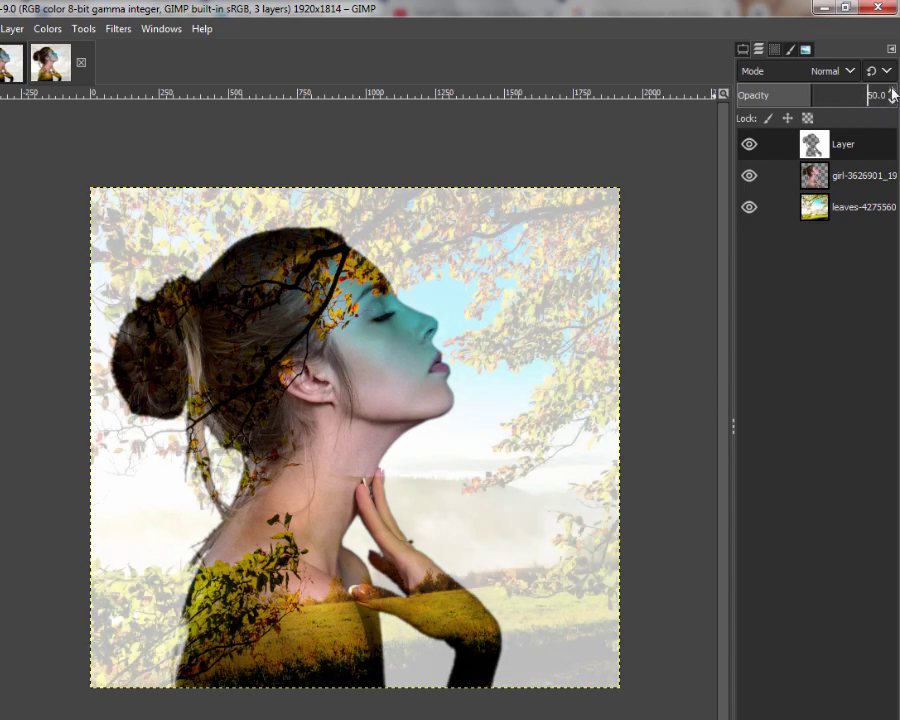
{"action": "left_click", "coordinate": [892, 90]}
{"action": "left_click", "coordinate": [892, 90]}
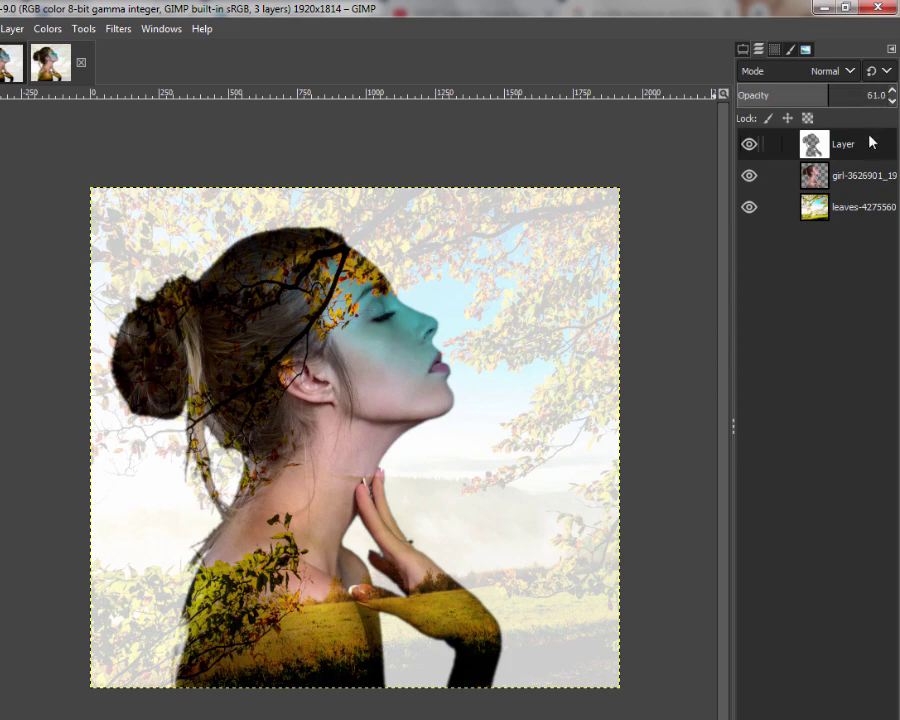
Desaturate the woman's portrait layer to grey with Colors > Desaturate in Luminance mode
{"action": "double_click", "coordinate": [853, 184]}
{"action": "right_click", "coordinate": [853, 184]}
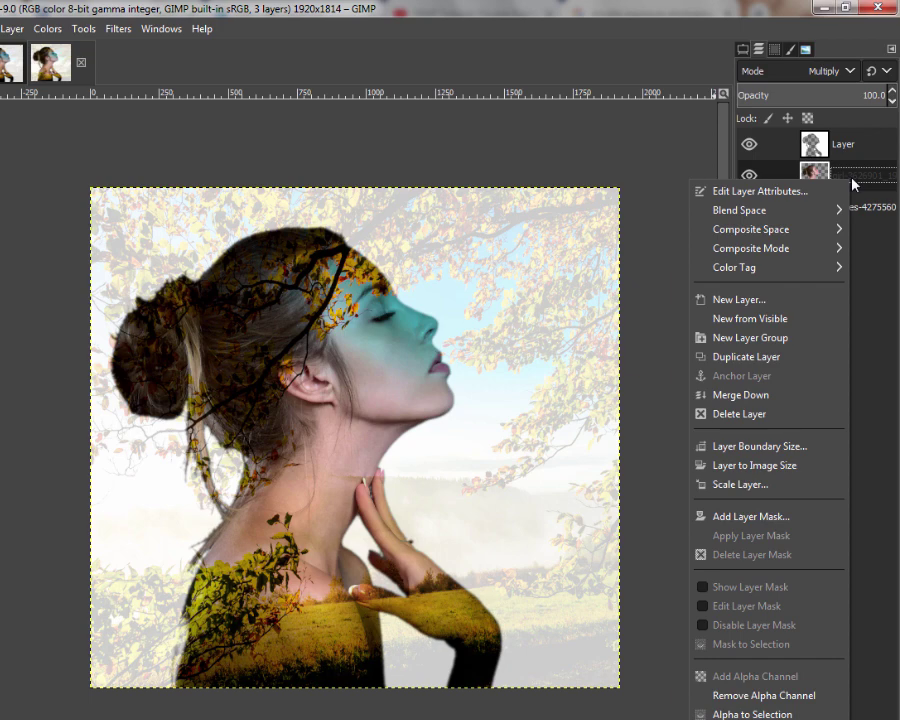
{"action": "left_click", "coordinate": [58, 33]}
{"action": "left_click", "coordinate": [46, 28]}
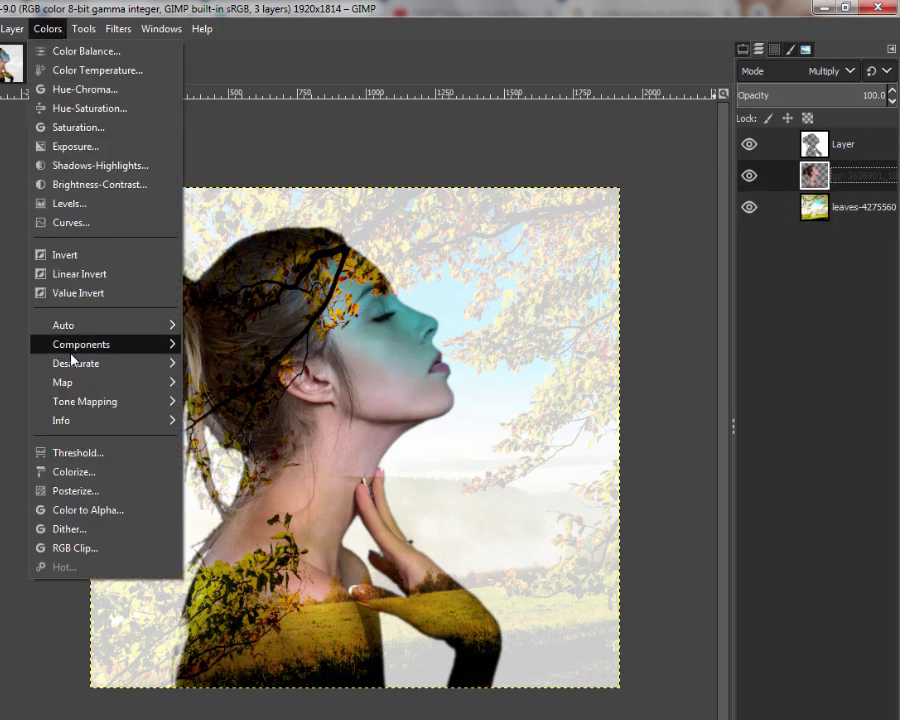
{"action": "mouse_move", "coordinate": [100, 363]}
{"action": "left_click", "coordinate": [193, 380]}
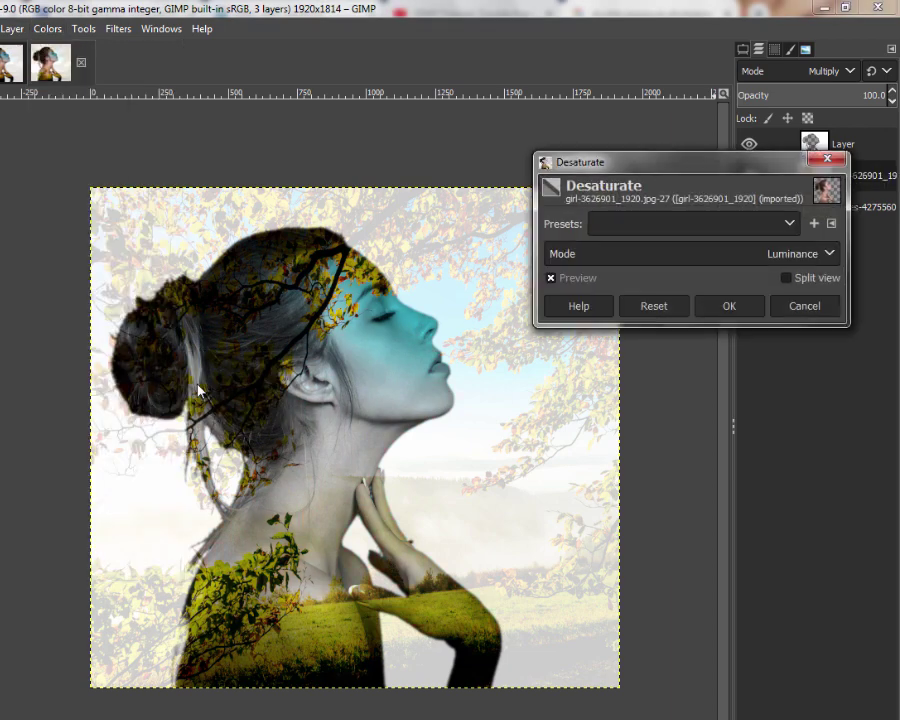
{"action": "left_click", "coordinate": [729, 312]}
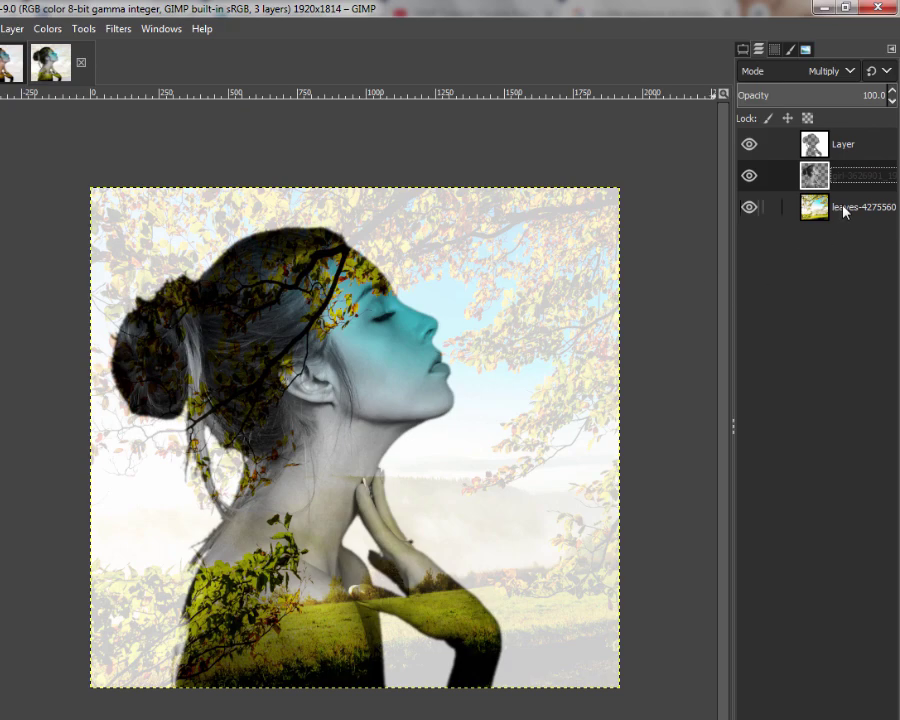
Move the leaves layer slightly up and left, hiding then re-showing the portrait layer
{"action": "left_click", "coordinate": [792, 207]}
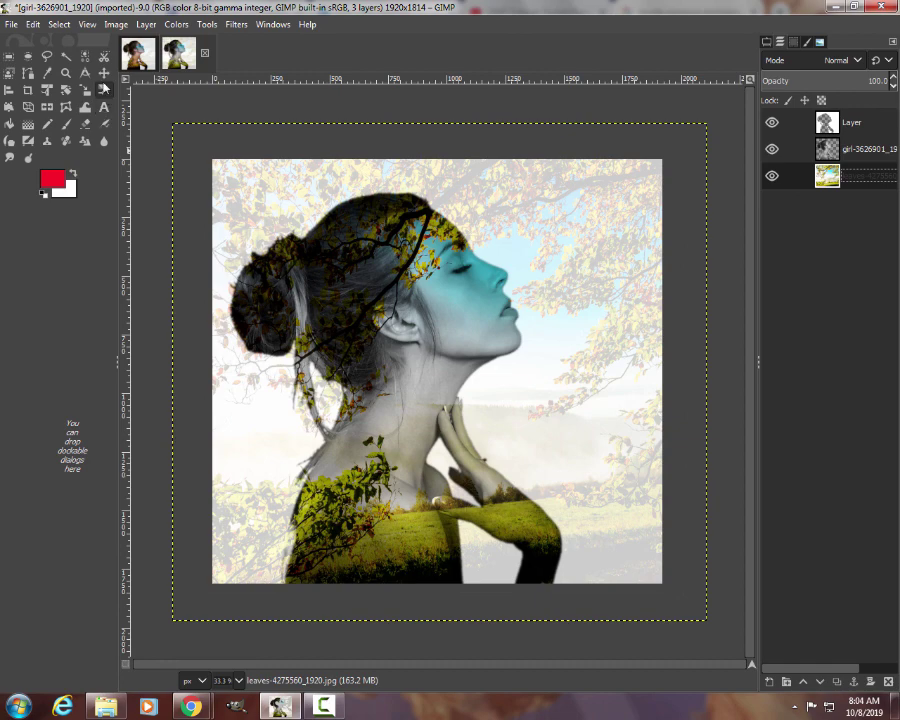
{"action": "left_click", "coordinate": [104, 74]}
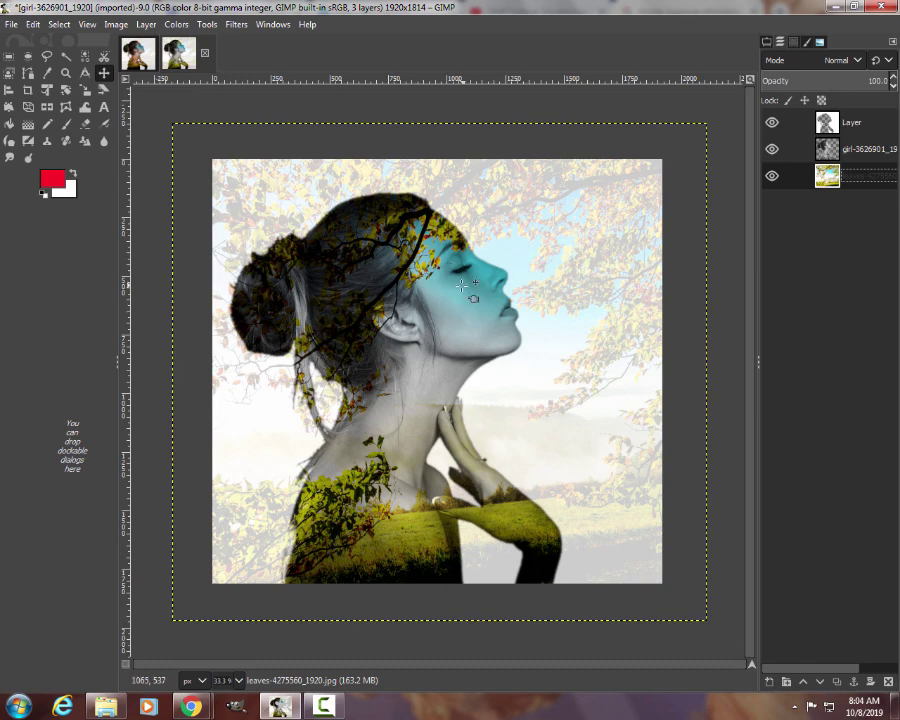
{"action": "left_click_drag", "start_coordinate": [440, 317], "coordinate": [411, 315]}
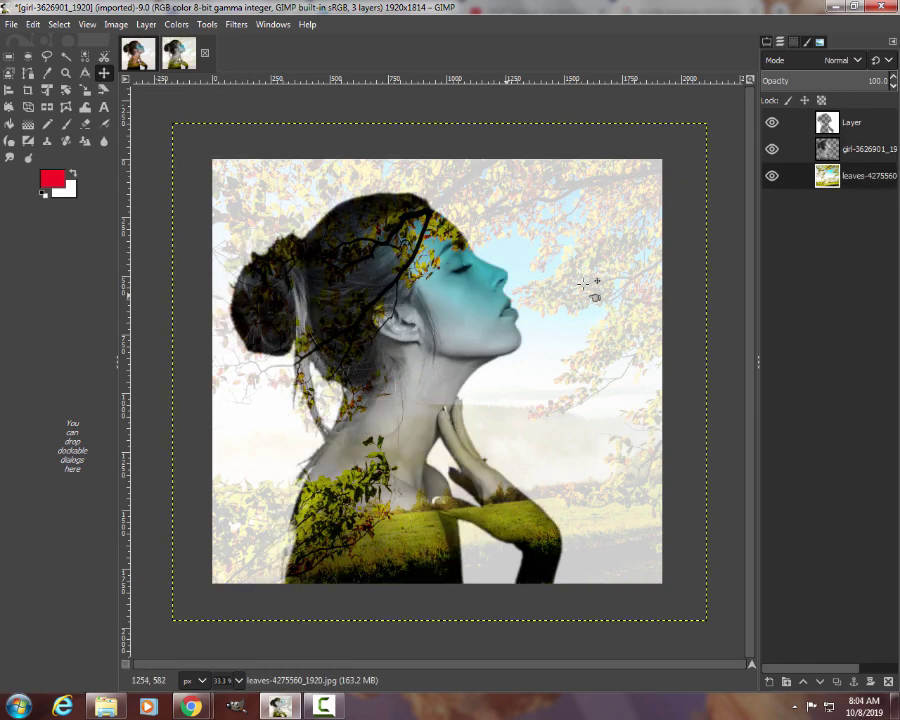
{"action": "left_click", "coordinate": [772, 149]}
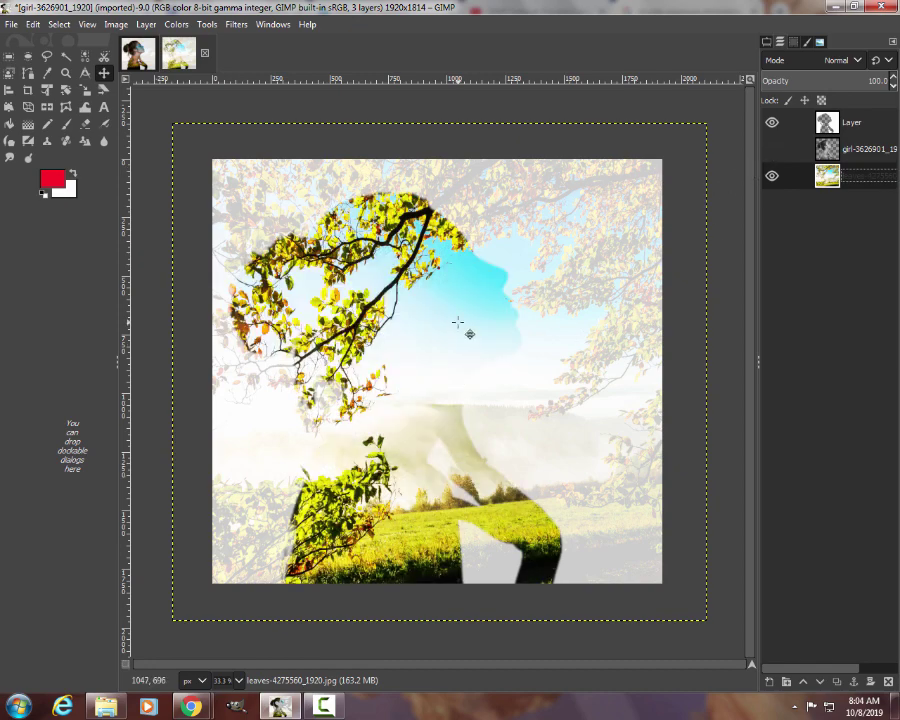
{"action": "left_click_drag", "start_coordinate": [455, 321], "coordinate": [468, 302]}
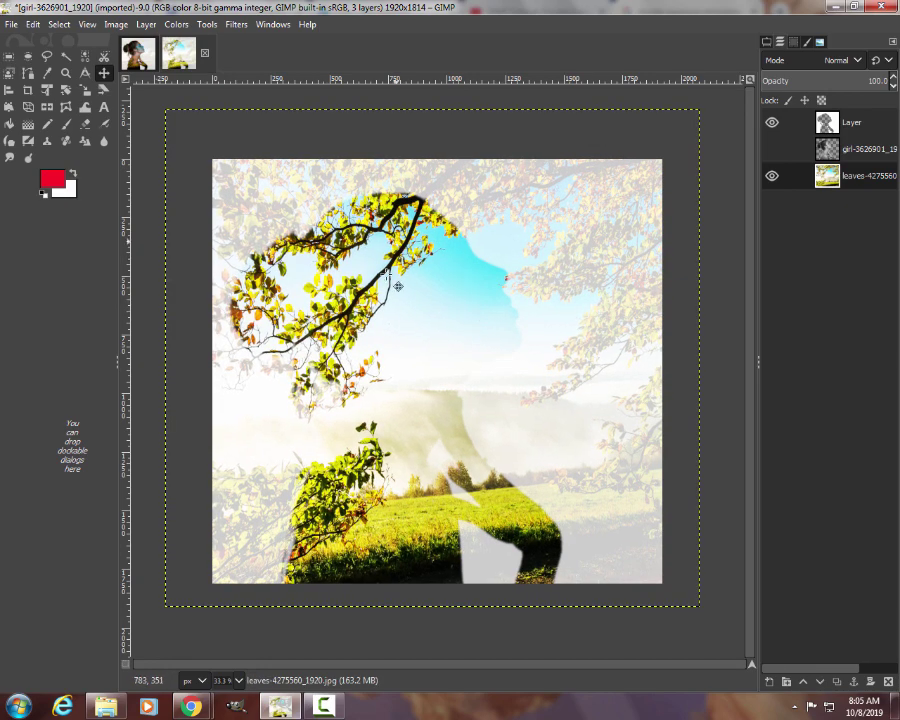
{"action": "left_click", "coordinate": [772, 149]}
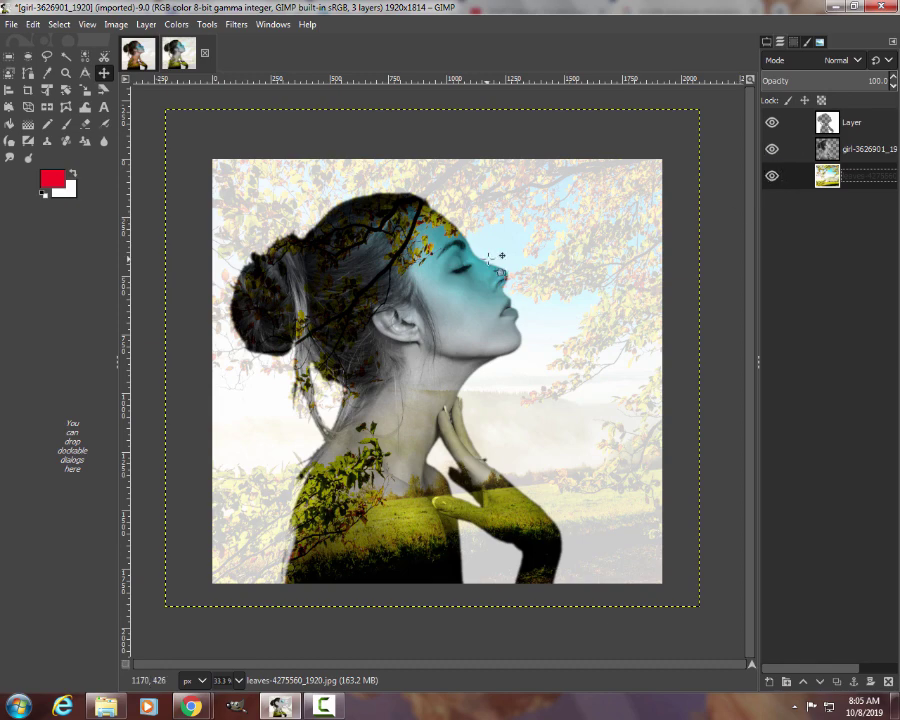
Export the image as doubleexposure.jpg to Downloads at JPEG quality 92
{"action": "left_click", "coordinate": [11, 24]}
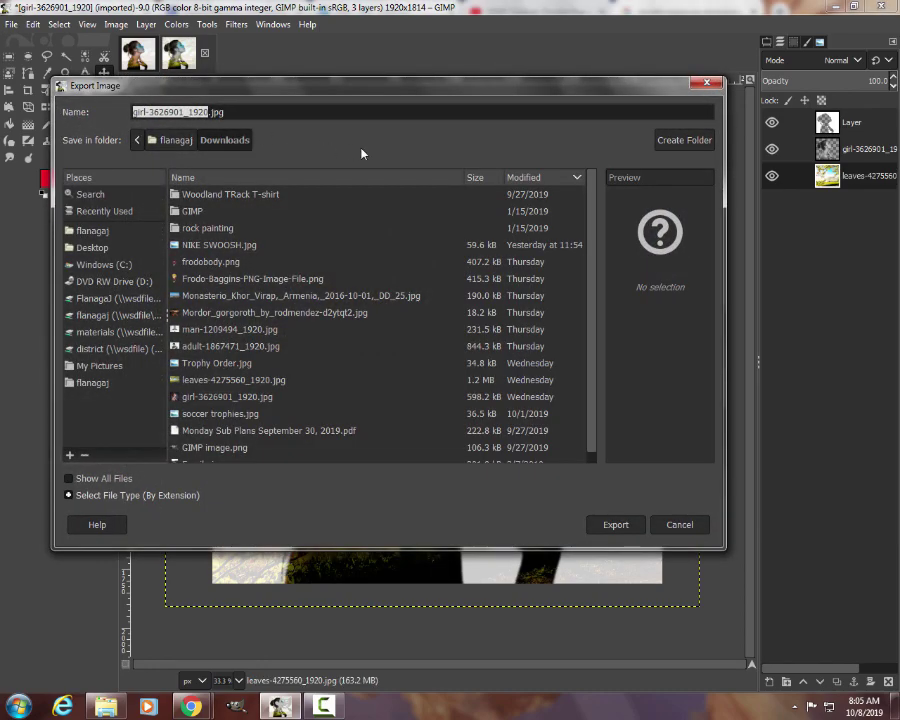
{"action": "type", "text": "doubv"}
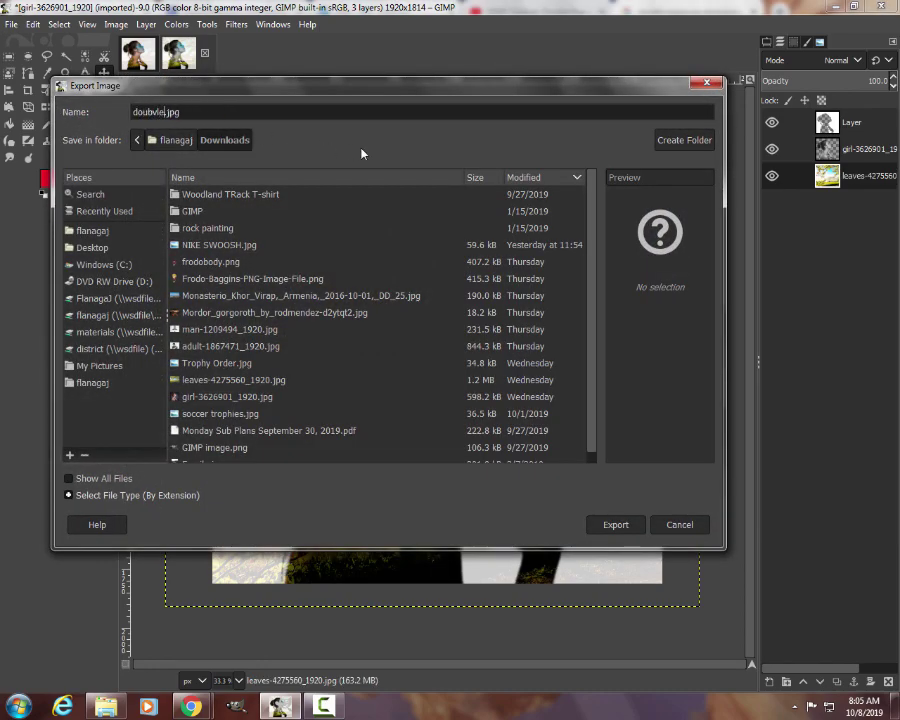
{"action": "key", "text": "BackSpace"}
{"action": "type", "text": "leexposure"}
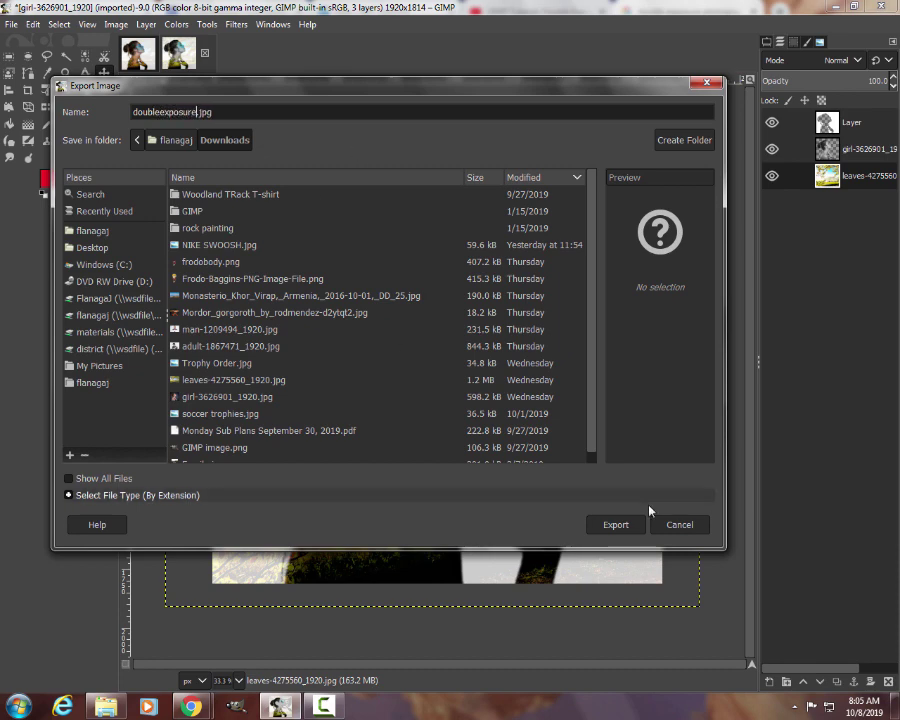
{"action": "left_click", "coordinate": [630, 526]}
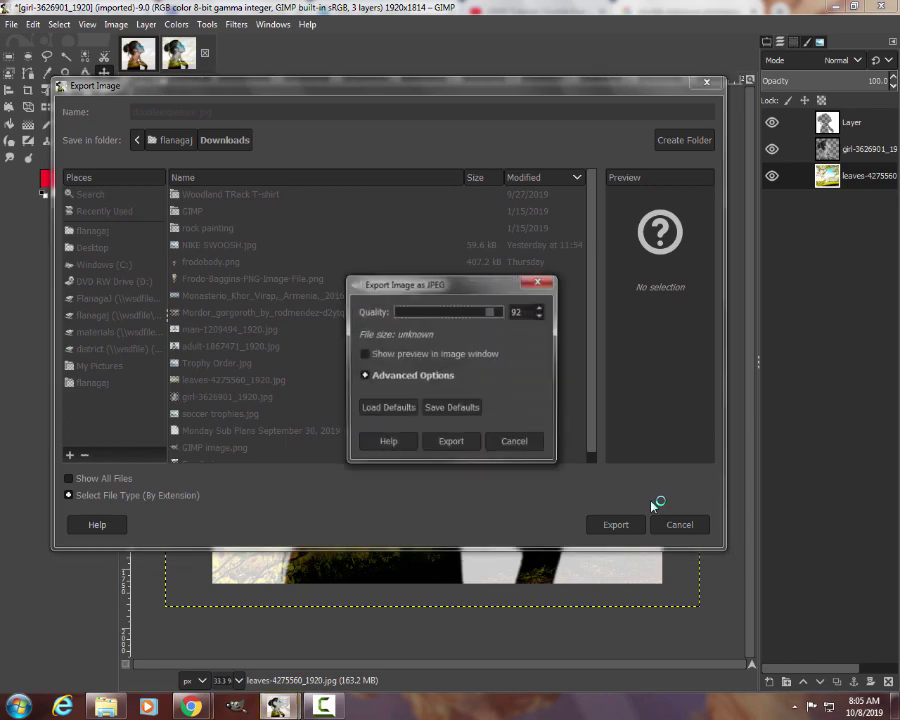
{"action": "left_click", "coordinate": [455, 441]}
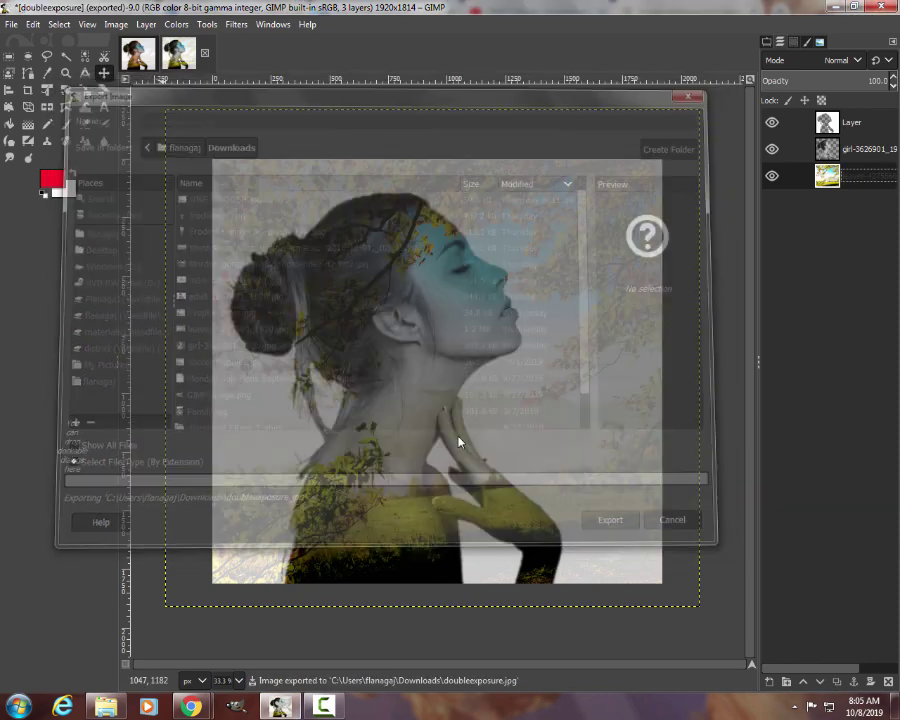